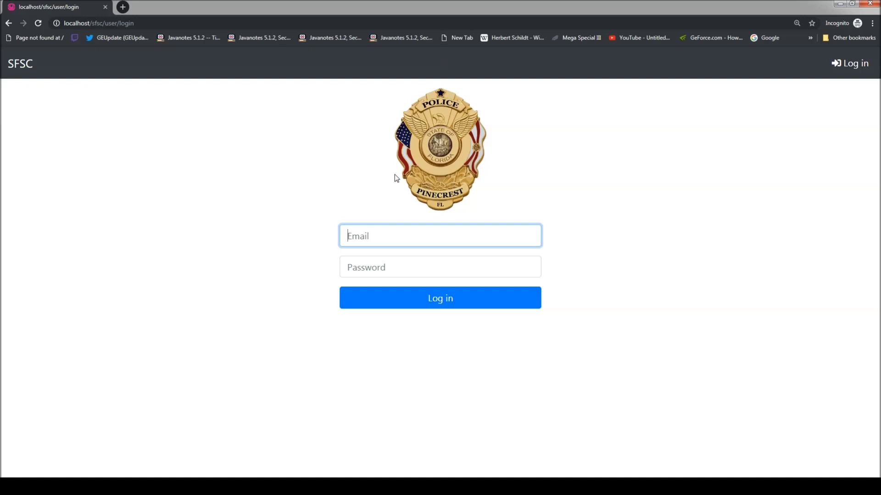
Log in with the administrator email and password, then go to the Admin page
{"action": "type", "text": "admin"}
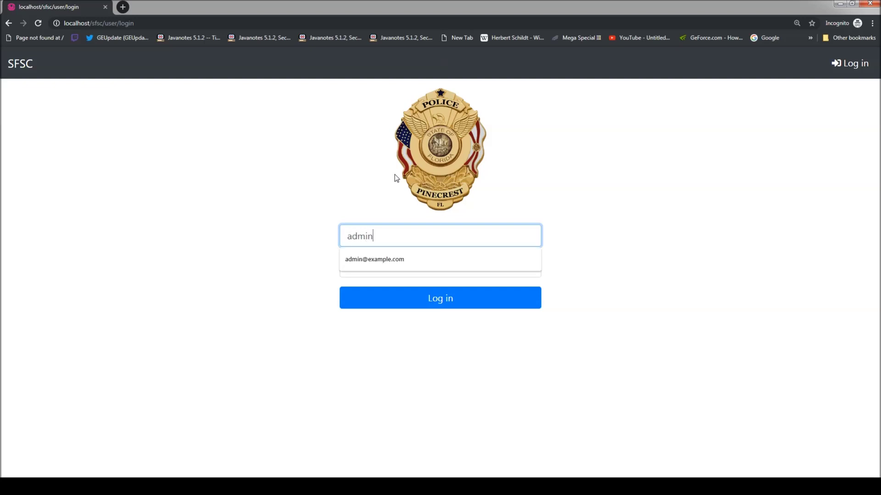
{"action": "type", "text": "@example.com"}
{"action": "key", "text": "Tab"}
{"action": "type", "text": "admin"}
{"action": "key", "text": "Return"}
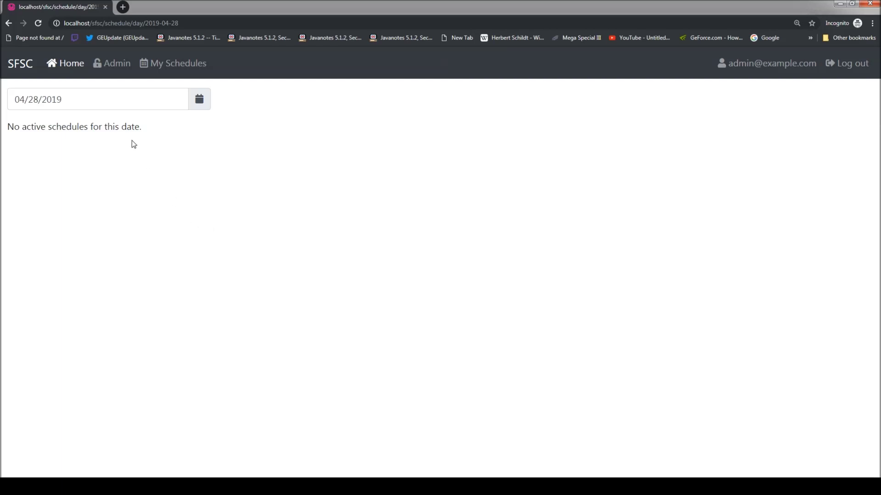
{"action": "left_click", "coordinate": [117, 72]}
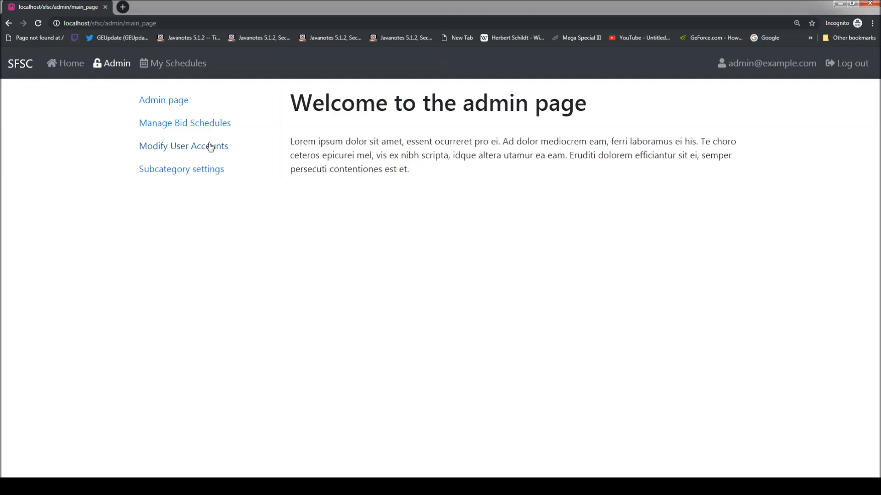
Open the Modify User Accounts list of users
{"action": "left_click", "coordinate": [161, 153]}
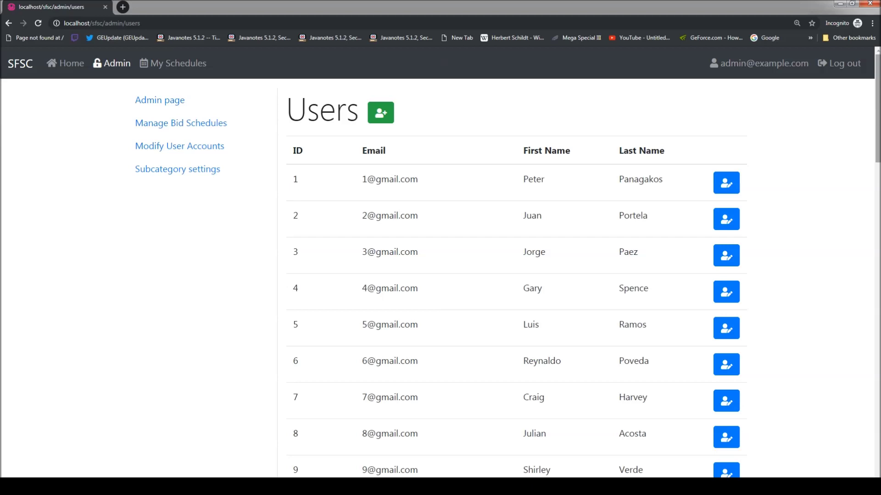
{"action": "scroll", "coordinate": [877, 140], "scroll_direction": "down", "scroll_amount": 4}
{"action": "scroll", "coordinate": [878, 139], "scroll_direction": "up", "scroll_amount": 2}
{"action": "scroll", "coordinate": [877, 140], "scroll_direction": "up", "scroll_amount": 3}
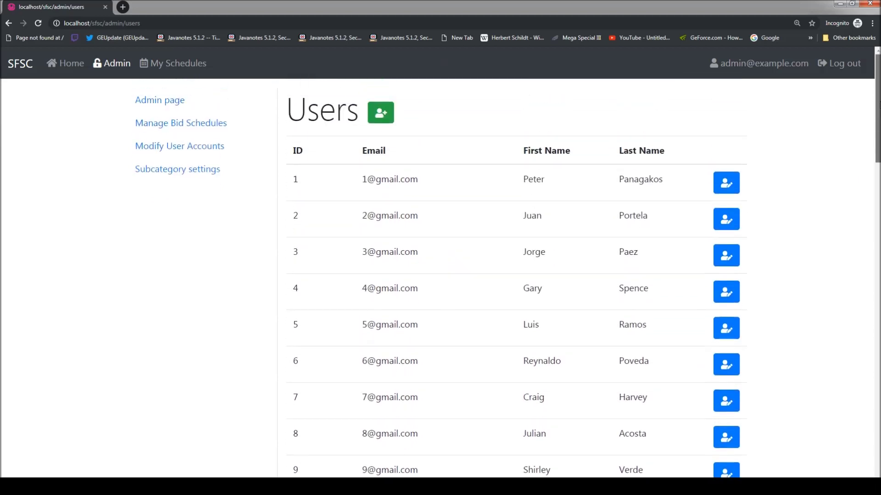
Add a new user with the person's first name, last name, email and password
{"action": "left_click", "coordinate": [387, 121]}
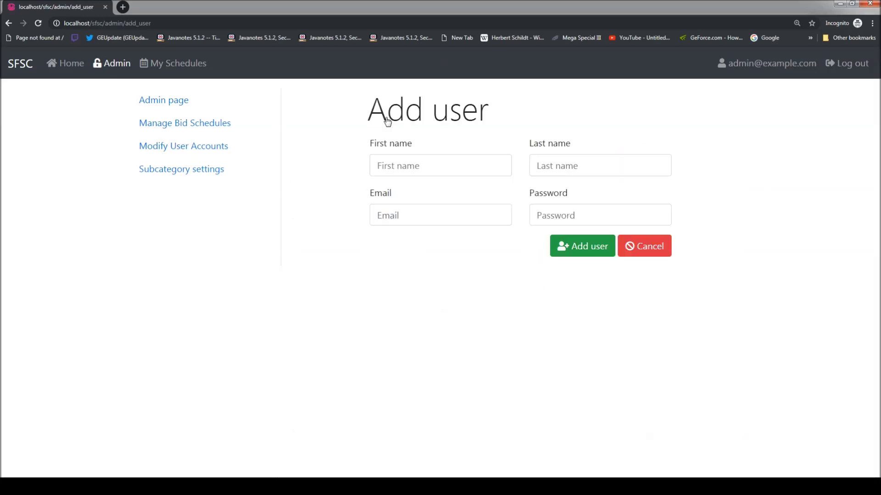
{"action": "left_click", "coordinate": [441, 159]}
{"action": "key", "text": "Tab"}
{"action": "key", "text": "Tab"}
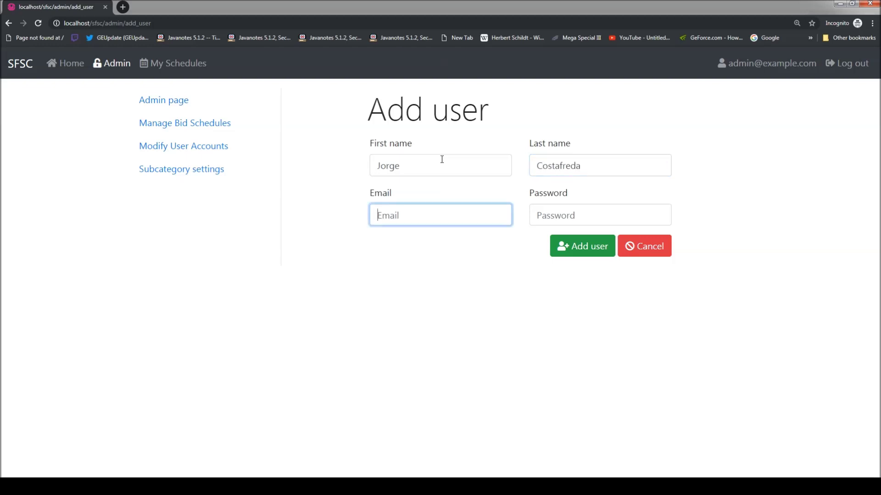
{"action": "key", "text": "Tab"}
{"action": "type", "text": "12345"}
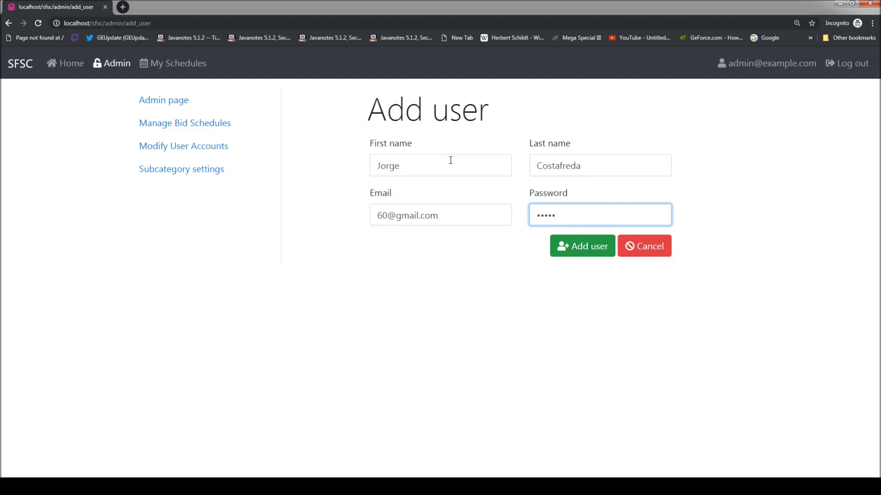
{"action": "left_click", "coordinate": [570, 254]}
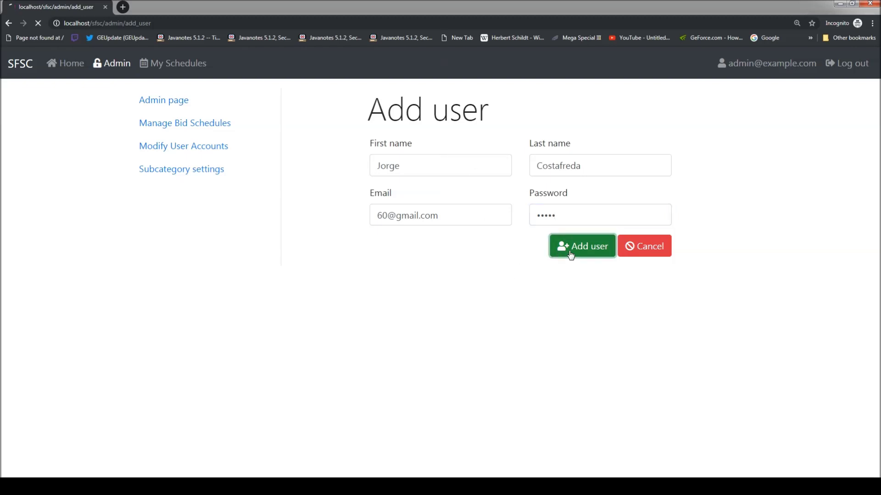
Check the new user's email and last name at the bottom of the Users table
{"action": "left_click_drag", "start_coordinate": [878, 102], "coordinate": [879, 431]}
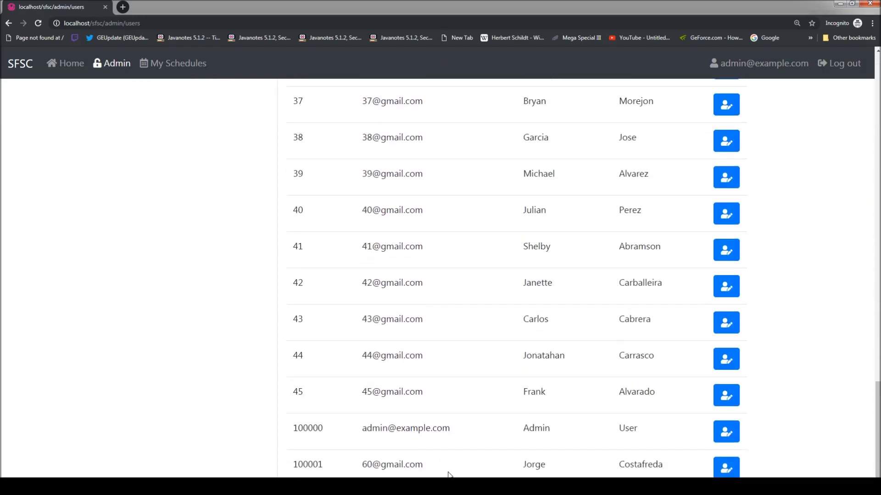
{"action": "left_click_drag", "start_coordinate": [430, 467], "coordinate": [362, 465]}
{"action": "left_click", "coordinate": [595, 472]}
{"action": "double_click", "coordinate": [641, 464]}
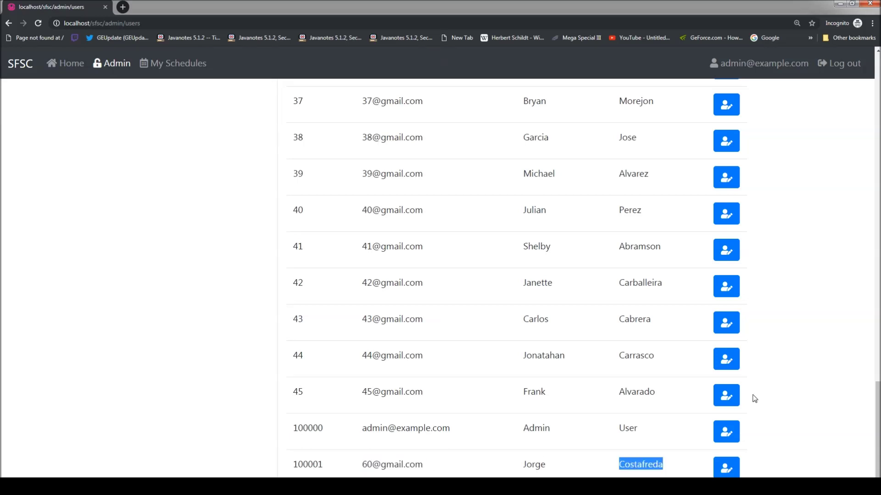
{"action": "left_click", "coordinate": [776, 400]}
{"action": "left_click_drag", "start_coordinate": [878, 427], "coordinate": [878, 101]}
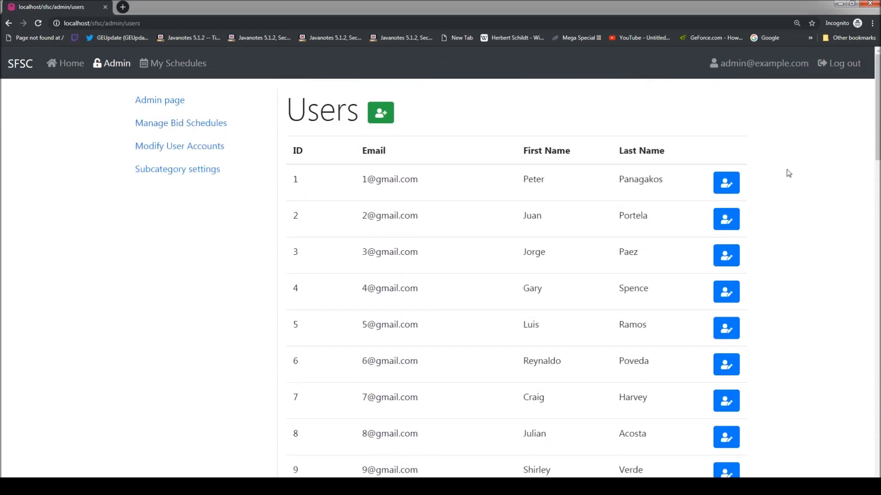
{"action": "left_click", "coordinate": [724, 189]}
{"action": "left_click", "coordinate": [409, 161]}
{"action": "key", "text": "Tab"}
{"action": "key", "text": "Tab"}
{"action": "key", "text": "Tab"}
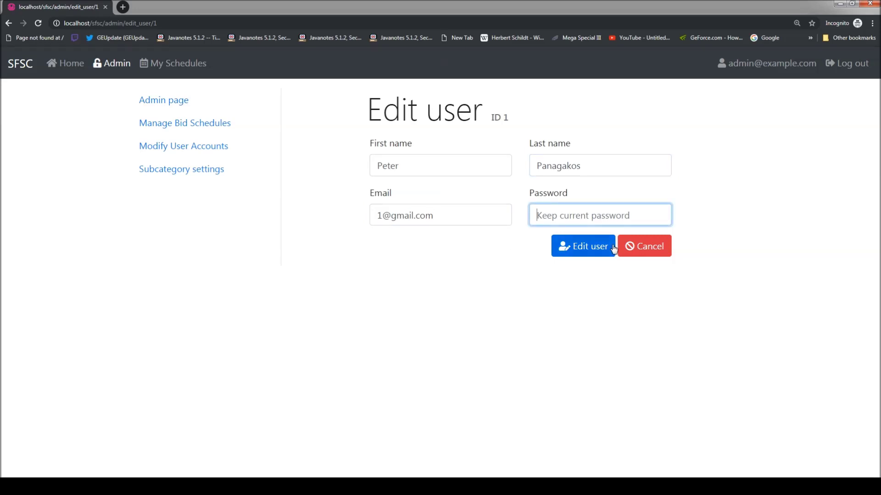
{"action": "left_click", "coordinate": [652, 257]}
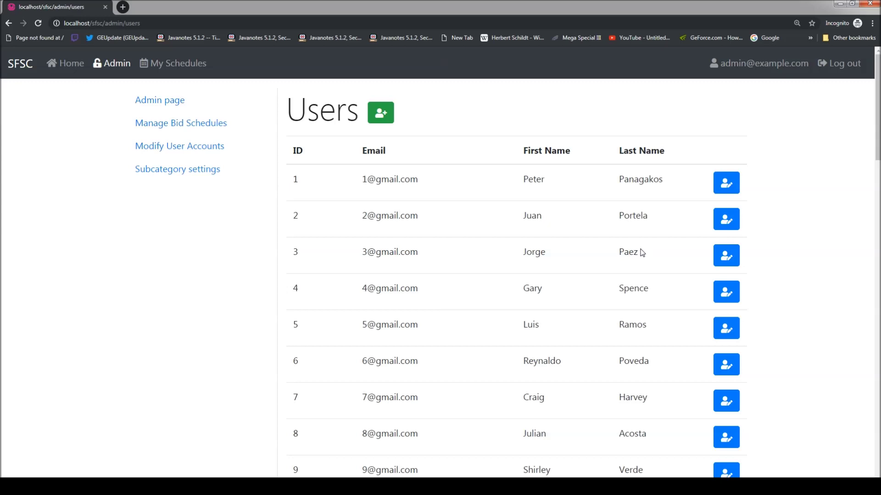
{"action": "left_click", "coordinate": [202, 127]}
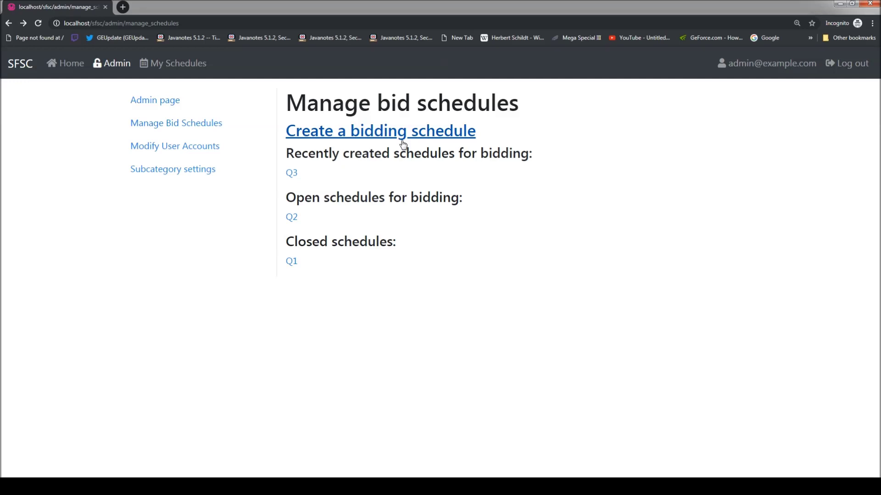
Start a new bid schedule named 'Fall 2019' starting 04/28/2019 8:17 PM
{"action": "left_click", "coordinate": [402, 132]}
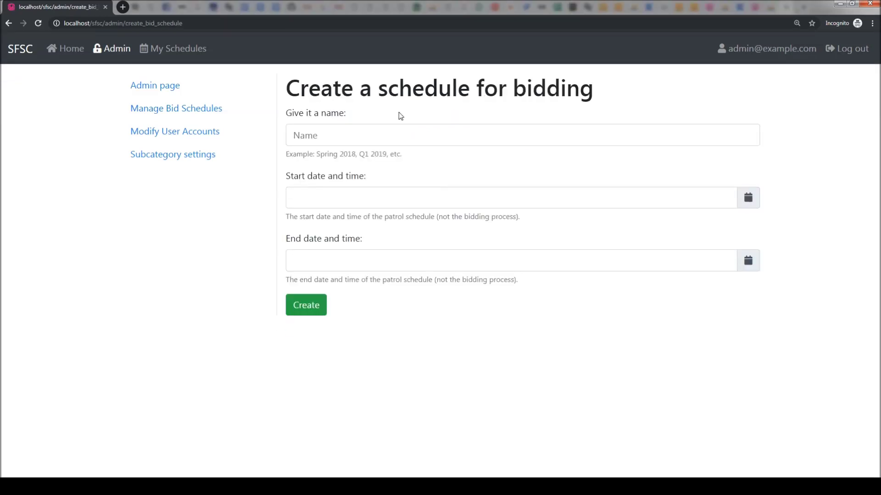
{"action": "left_click", "coordinate": [363, 134]}
{"action": "type", "text": "Fall 2019"}
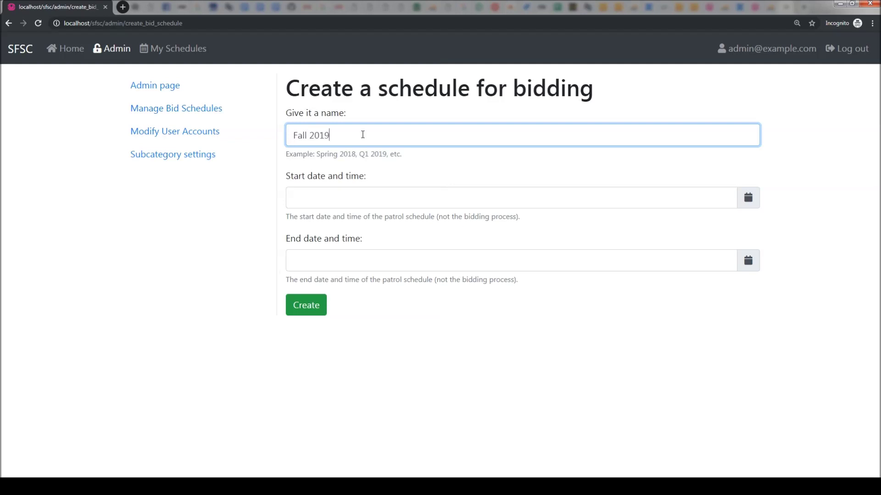
{"action": "left_click", "coordinate": [387, 199]}
{"action": "left_click", "coordinate": [748, 200]}
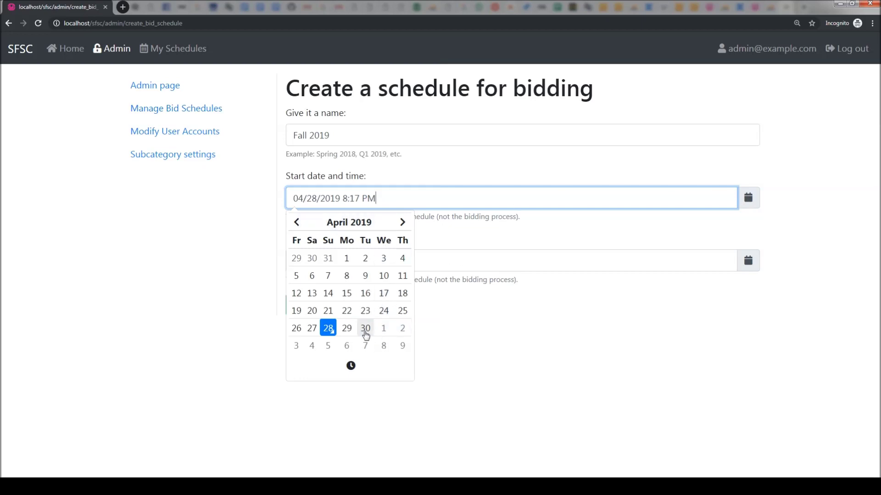
{"action": "left_click", "coordinate": [381, 232]}
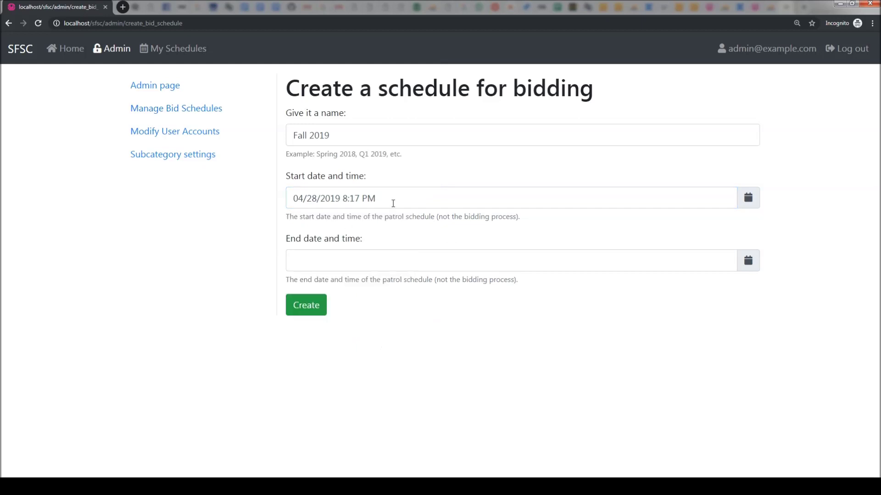
{"action": "triple_click", "coordinate": [393, 202]}
{"action": "left_click", "coordinate": [746, 262]}
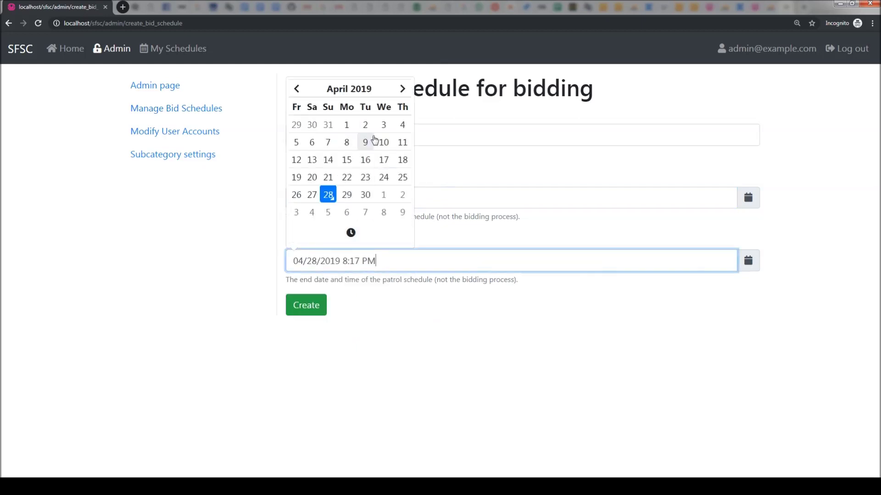
Set the end date to 07/28/2019 8:17 PM and create the schedule
{"action": "left_click", "coordinate": [402, 91]}
{"action": "left_click", "coordinate": [402, 90]}
{"action": "left_click", "coordinate": [402, 89]}
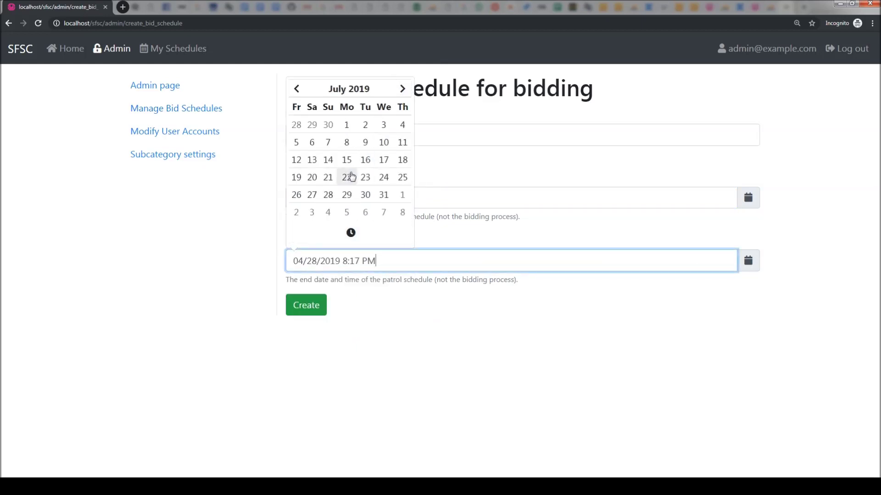
{"action": "left_click", "coordinate": [328, 194]}
{"action": "left_click", "coordinate": [365, 301]}
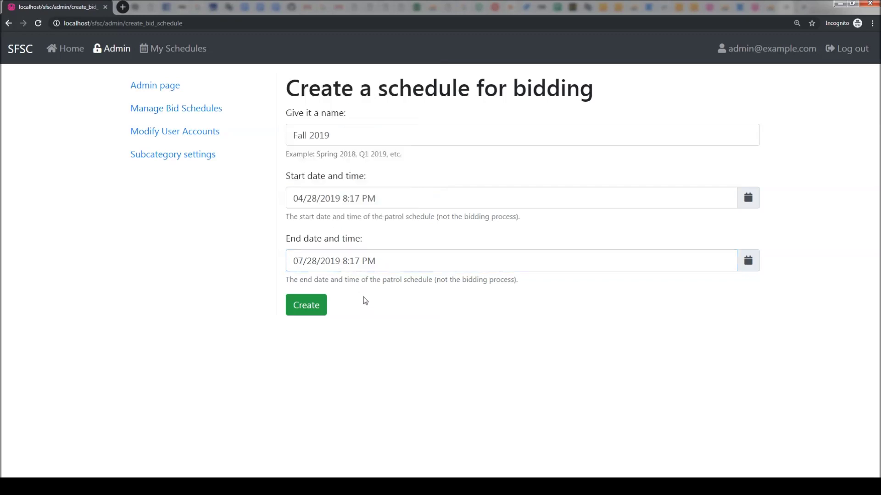
{"action": "left_click", "coordinate": [316, 312]}
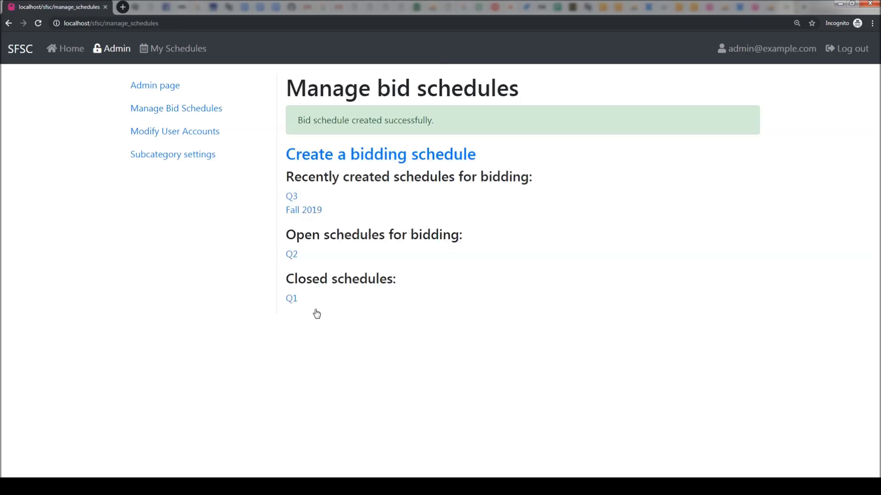
{"action": "left_click_drag", "start_coordinate": [447, 123], "coordinate": [293, 123]}
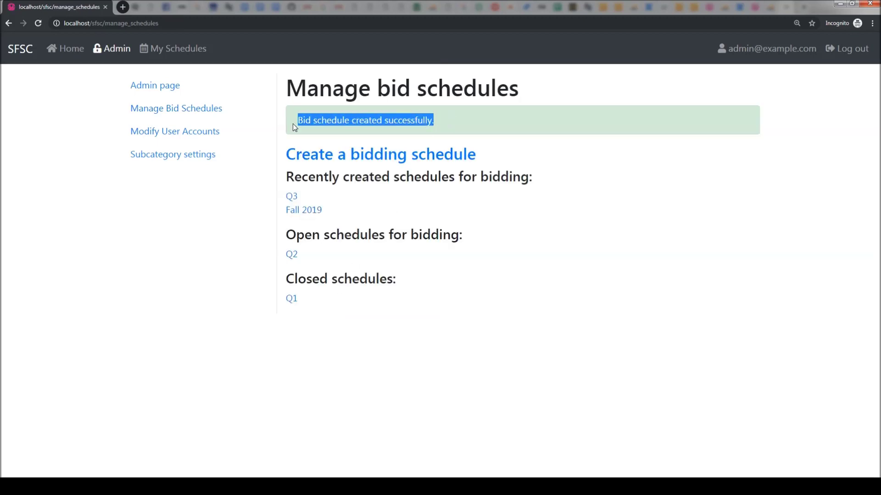
{"action": "left_click", "coordinate": [450, 114]}
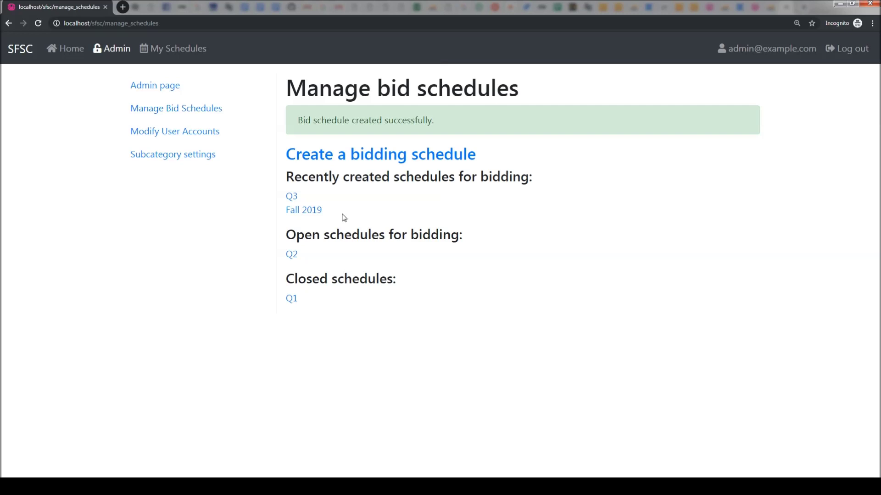
Open the Fall 2019 schedule page and scroll to its five setup steps
{"action": "left_click", "coordinate": [307, 215]}
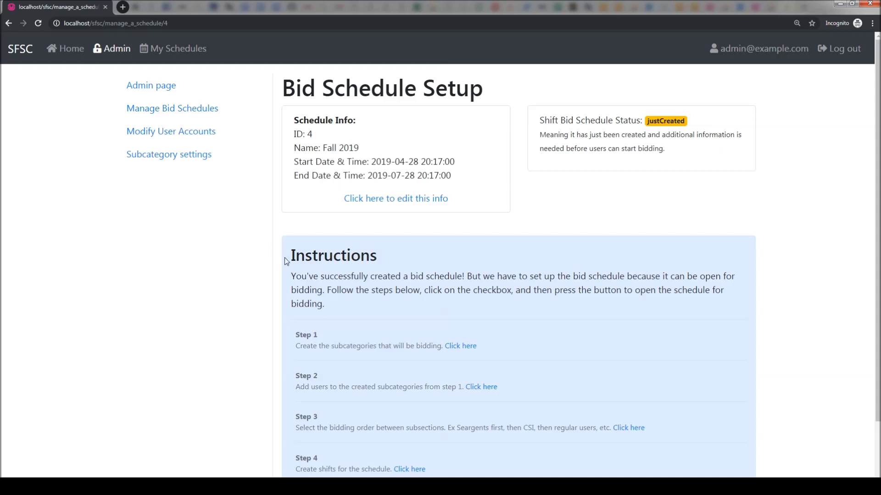
{"action": "scroll", "coordinate": [352, 304], "scroll_direction": "down", "scroll_amount": 2}
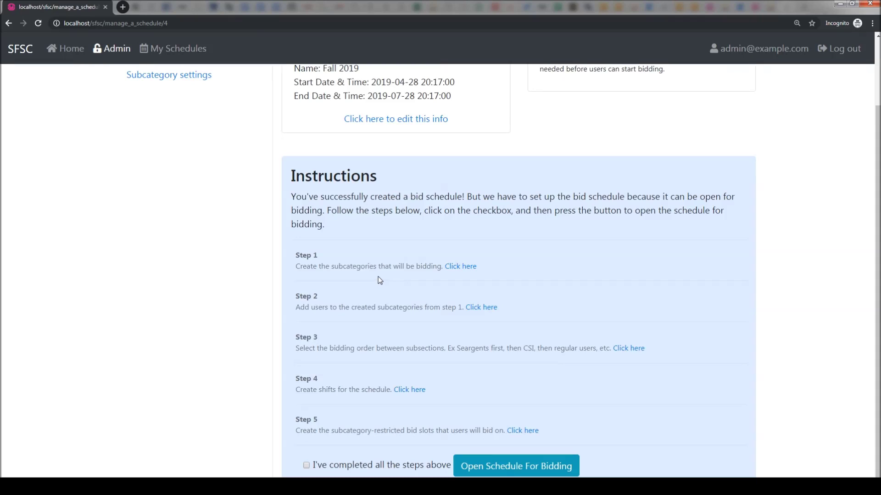
Add the Sergeant subcategory, not counting toward staffing
{"action": "left_click", "coordinate": [469, 271]}
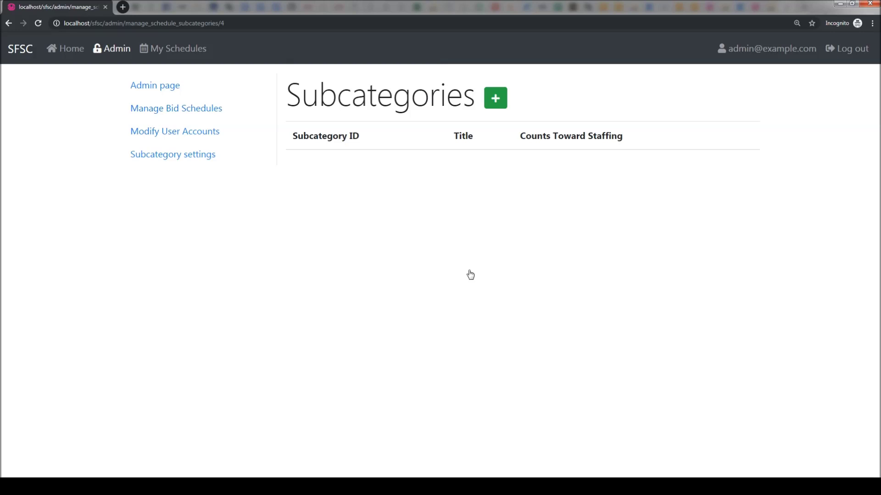
{"action": "left_click", "coordinate": [494, 110]}
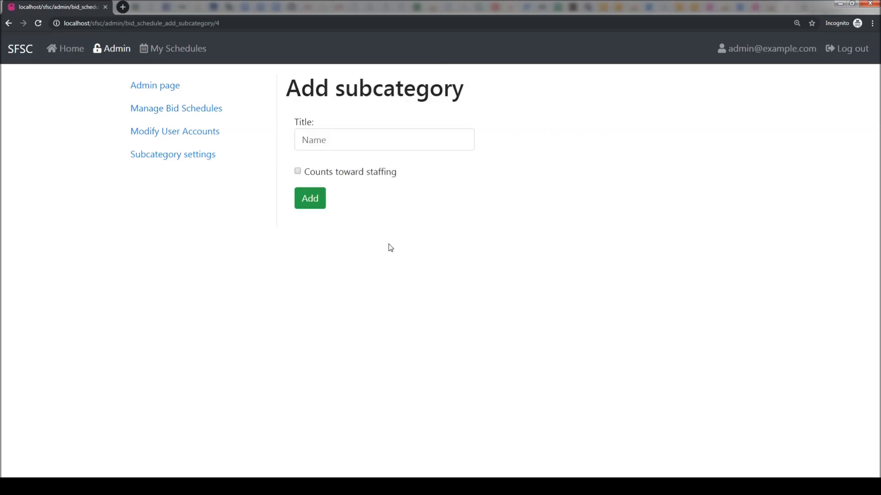
{"action": "left_click", "coordinate": [382, 138]}
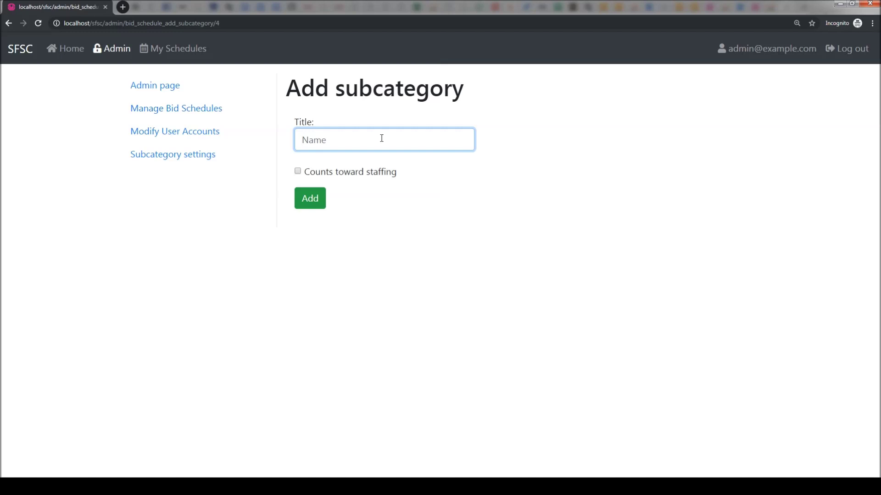
{"action": "type", "text": "Sergeant"}
{"action": "left_click", "coordinate": [298, 172]}
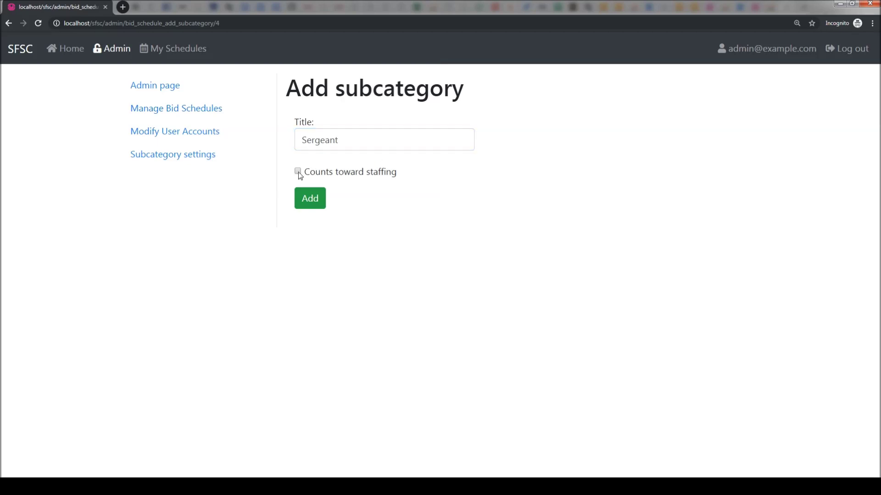
{"action": "left_click", "coordinate": [310, 199]}
{"action": "left_click", "coordinate": [310, 199]}
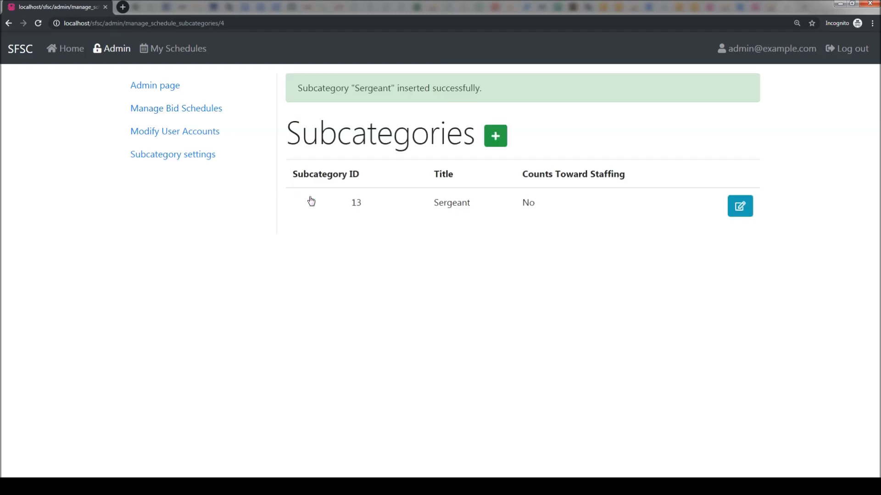
Add the Patrol Officers subcategory, counting toward staffing
{"action": "left_click", "coordinate": [497, 145]}
{"action": "left_click", "coordinate": [353, 136]}
{"action": "type", "text": "Patrol Officers"}
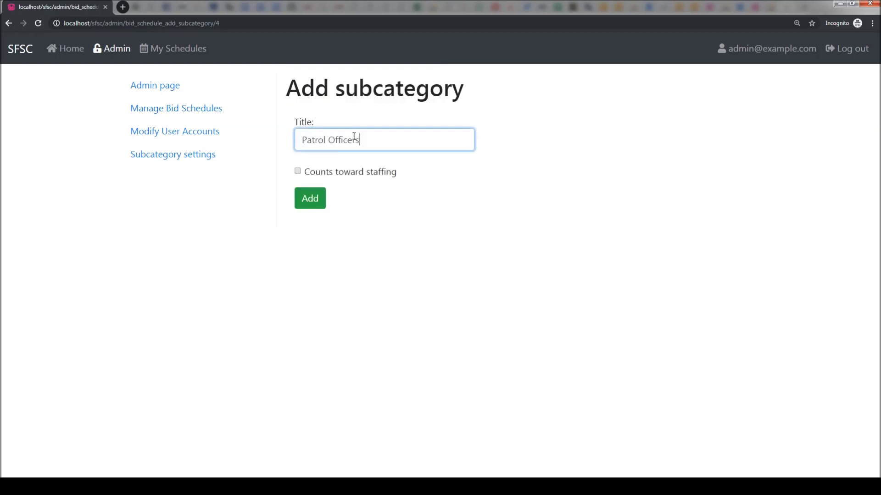
{"action": "left_click", "coordinate": [297, 171]}
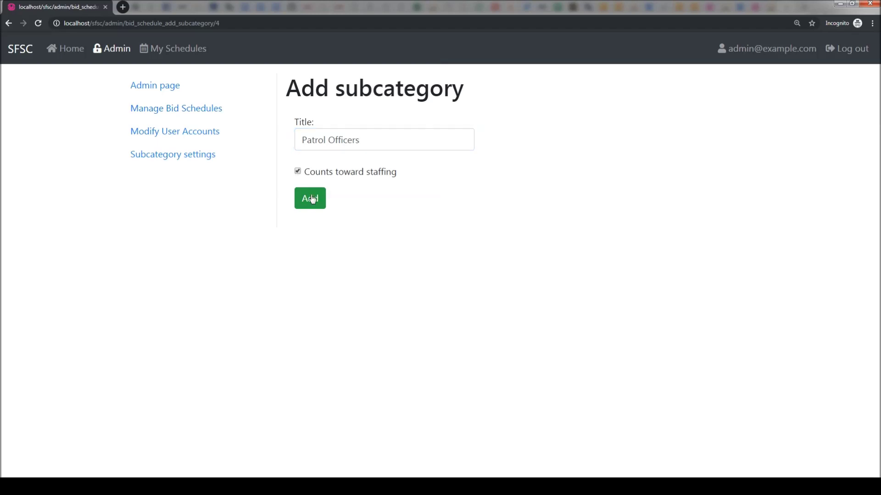
{"action": "left_click", "coordinate": [316, 209]}
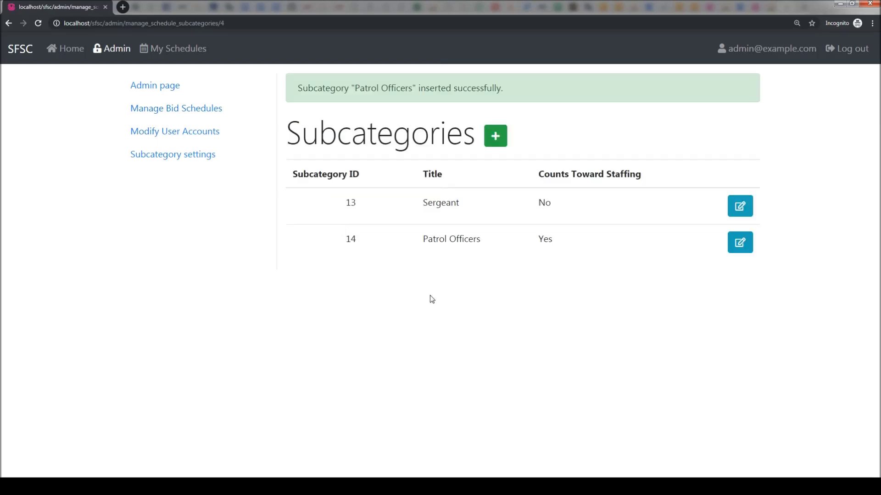
From Manage Bid Schedules, open Fall 2019's Step 2 page for adding users to subcategories
{"action": "left_click", "coordinate": [199, 114]}
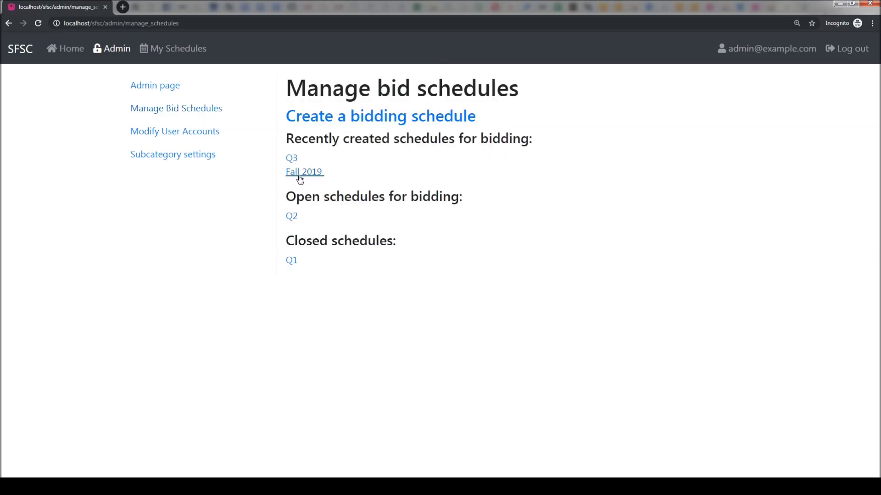
{"action": "left_click", "coordinate": [300, 179]}
{"action": "scroll", "coordinate": [449, 360], "scroll_direction": "down", "scroll_amount": 1}
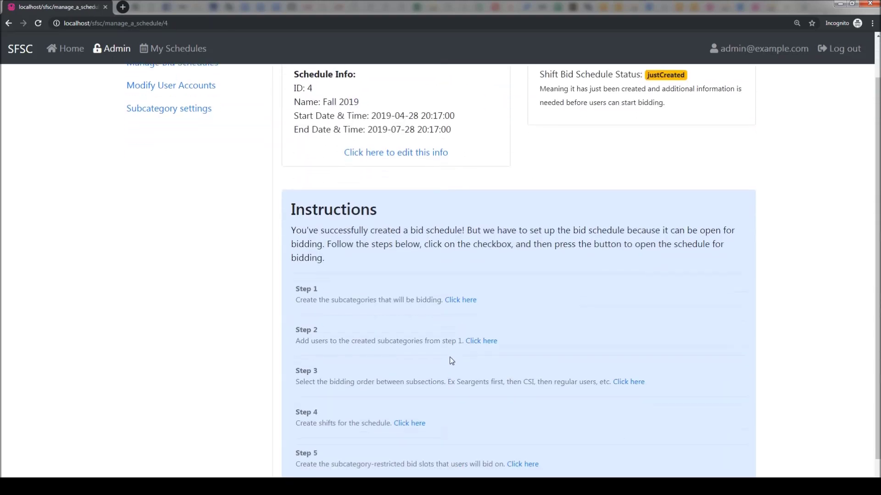
{"action": "scroll", "coordinate": [381, 342], "scroll_direction": "down", "scroll_amount": 1}
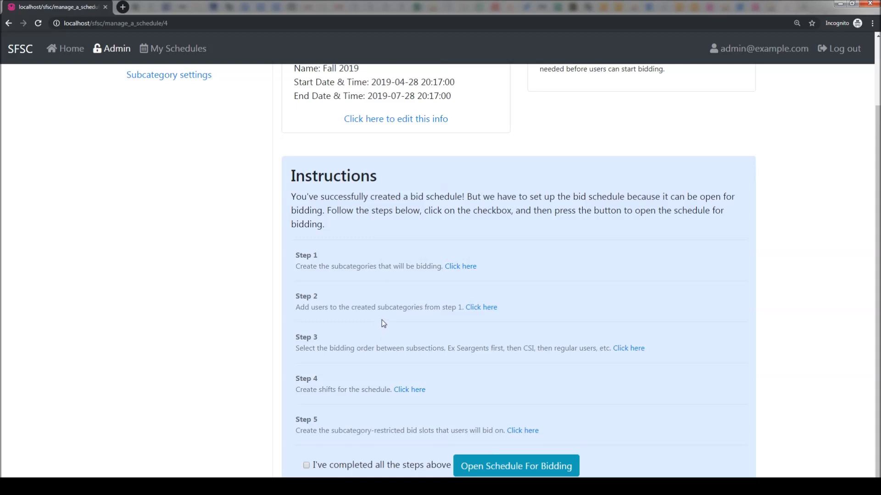
{"action": "left_click", "coordinate": [488, 312]}
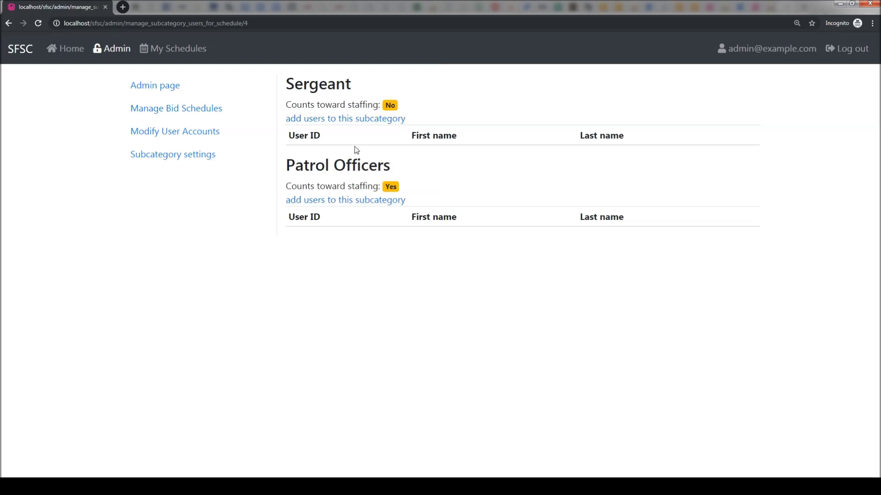
Assign two selected users to the Sergeant subcategory
{"action": "left_click", "coordinate": [335, 120]}
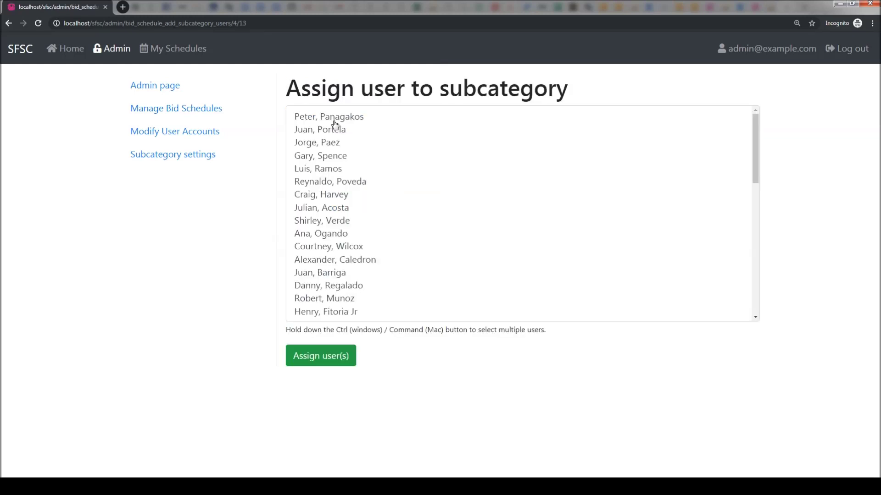
{"action": "left_click", "coordinate": [758, 159]}
{"action": "mouse_move", "coordinate": [757, 160]}
{"action": "left_mouse_down"}
{"action": "mouse_move", "coordinate": [757, 293]}
{"action": "mouse_move", "coordinate": [753, 144]}
{"action": "left_mouse_up"}
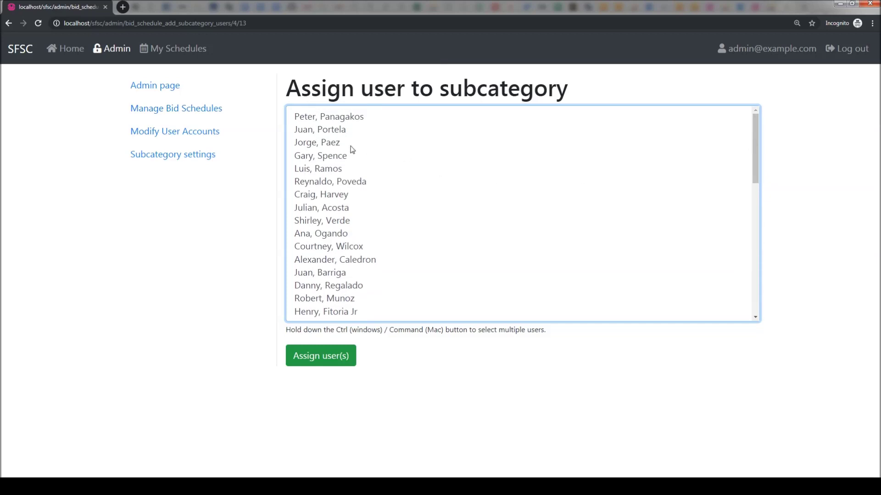
{"action": "left_click", "coordinate": [315, 145]}
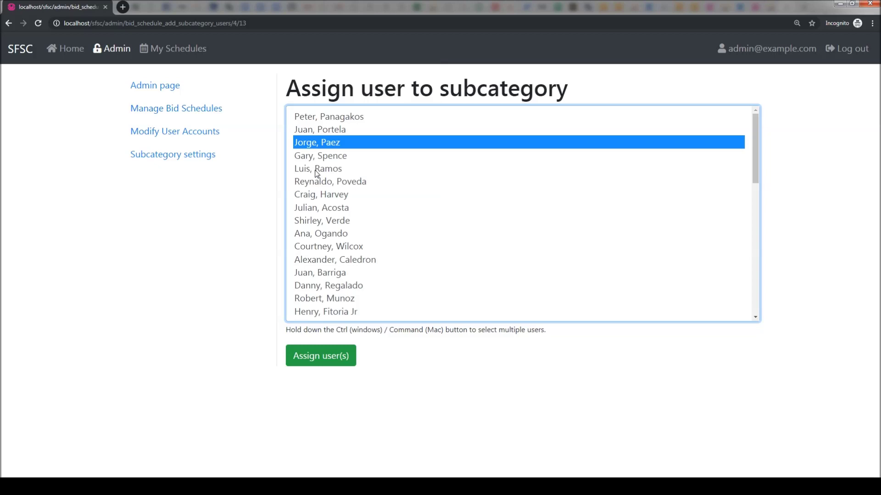
{"action": "left_click", "coordinate": [316, 170], "text": "ctrl"}
{"action": "left_click", "coordinate": [316, 209], "text": "ctrl"}
{"action": "left_click", "coordinate": [314, 234], "text": "ctrl"}
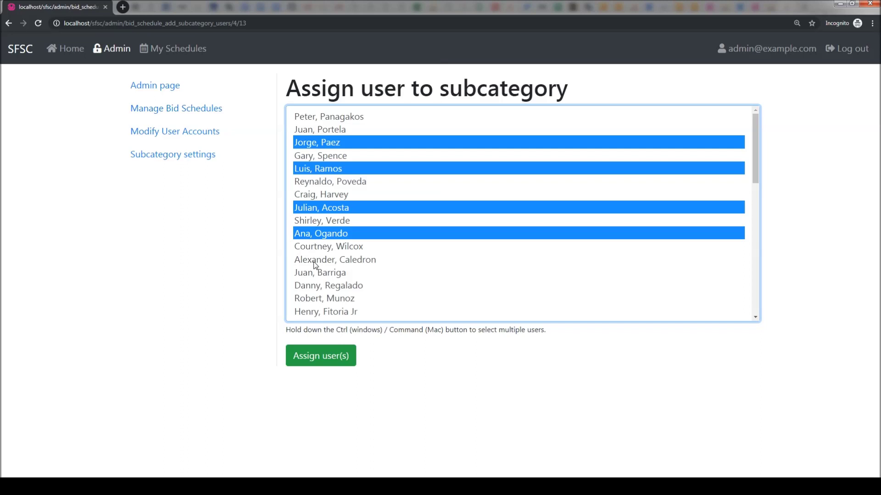
{"action": "left_click", "coordinate": [315, 262], "text": "ctrl"}
{"action": "left_click", "coordinate": [316, 170], "text": "ctrl"}
{"action": "left_click", "coordinate": [317, 210], "text": "ctrl"}
{"action": "left_click", "coordinate": [315, 235], "text": "ctrl"}
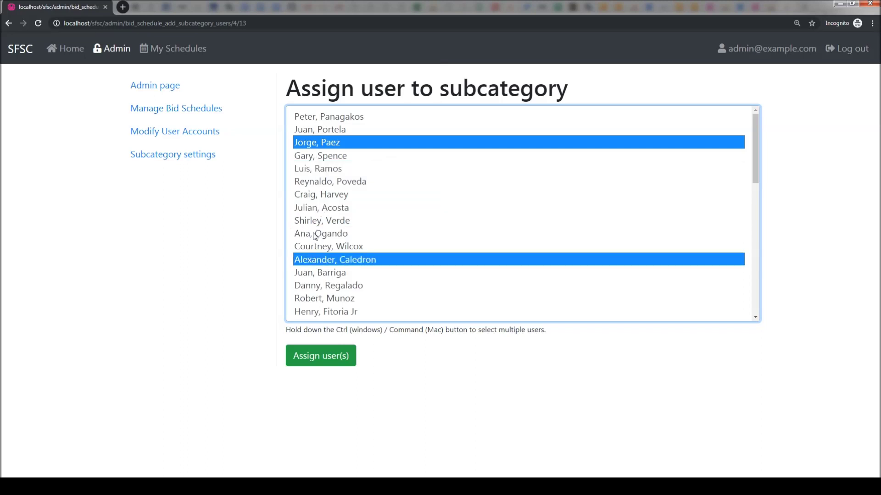
{"action": "left_click", "coordinate": [326, 364]}
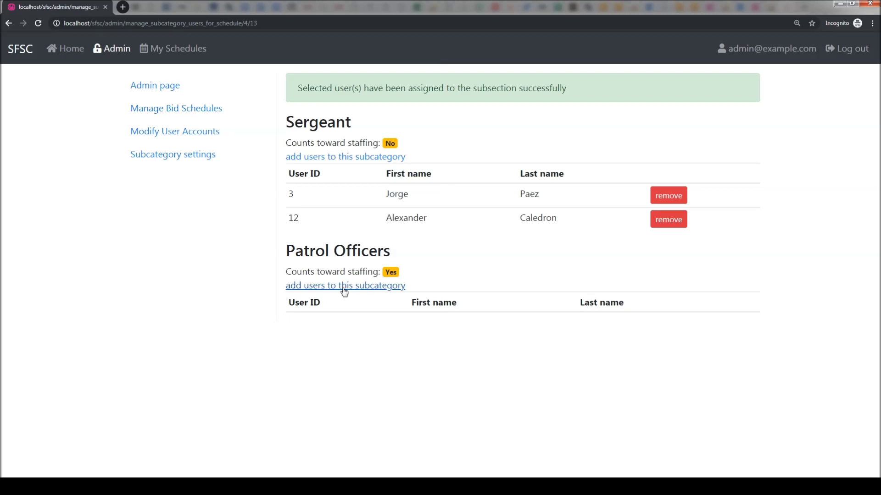
Assign two different users to Patrol Officers and return to the bid schedules list
{"action": "left_click", "coordinate": [344, 291]}
{"action": "left_click", "coordinate": [346, 183]}
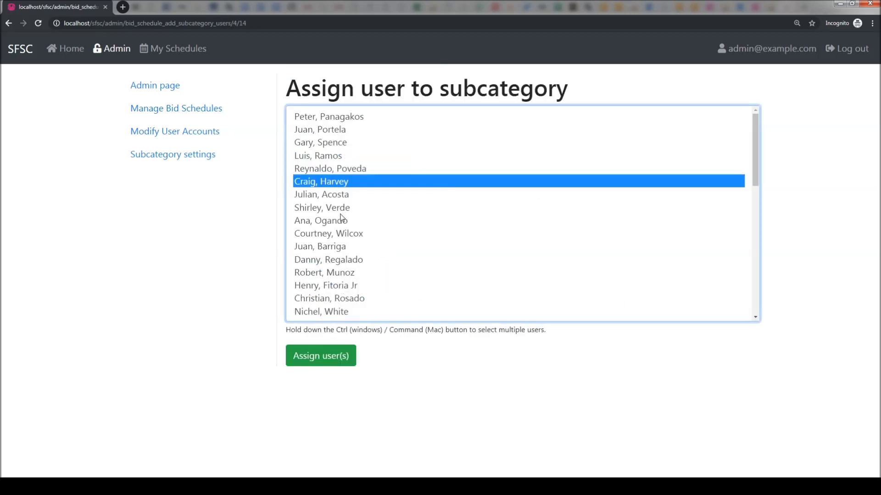
{"action": "left_click", "coordinate": [337, 246], "text": "ctrl"}
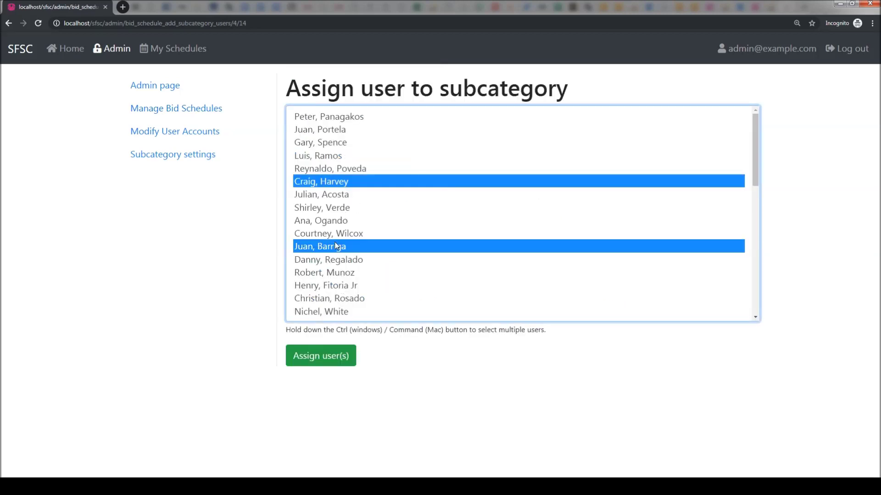
{"action": "left_click", "coordinate": [331, 359]}
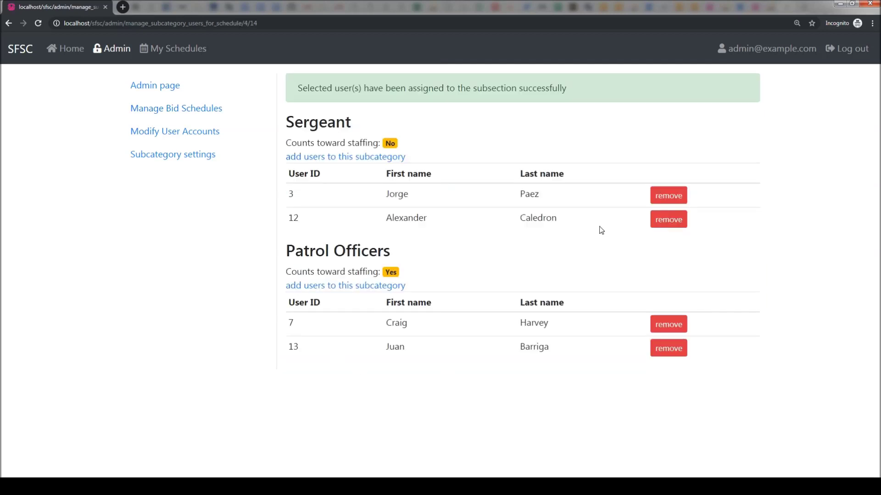
{"action": "left_click", "coordinate": [205, 112]}
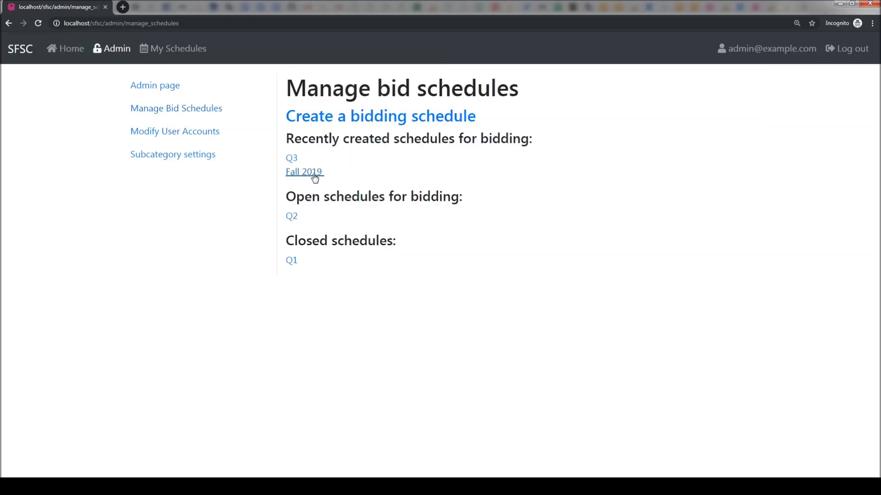
Open Fall 2019's Step 3 page for the bid order between subsections
{"action": "left_click", "coordinate": [315, 177]}
{"action": "scroll", "coordinate": [397, 312], "scroll_direction": "down", "scroll_amount": 2}
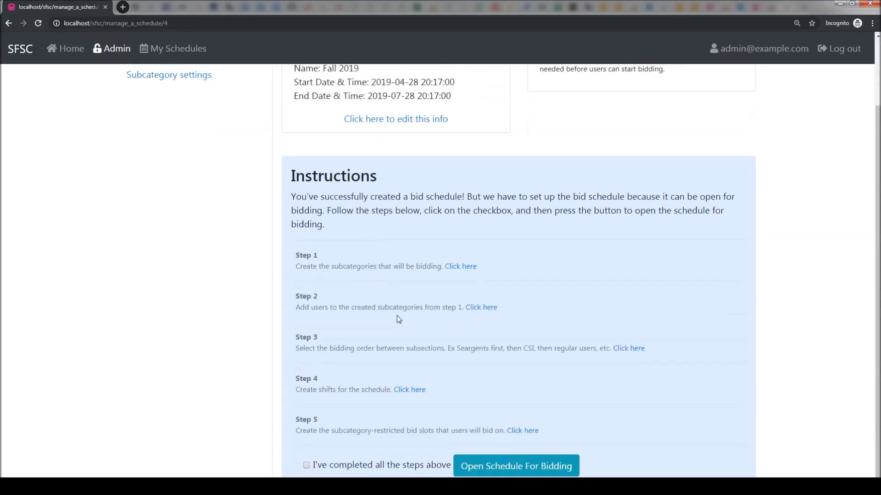
{"action": "scroll", "coordinate": [426, 348], "scroll_direction": "up", "scroll_amount": 1}
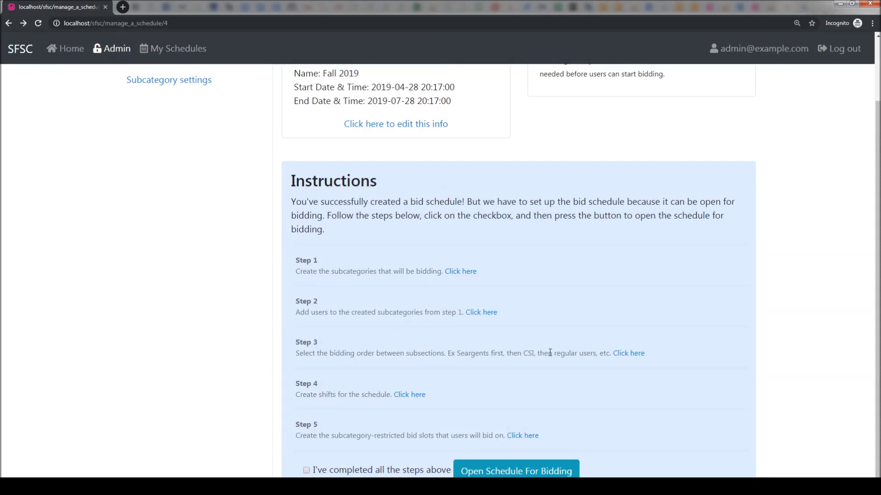
{"action": "left_click", "coordinate": [629, 354]}
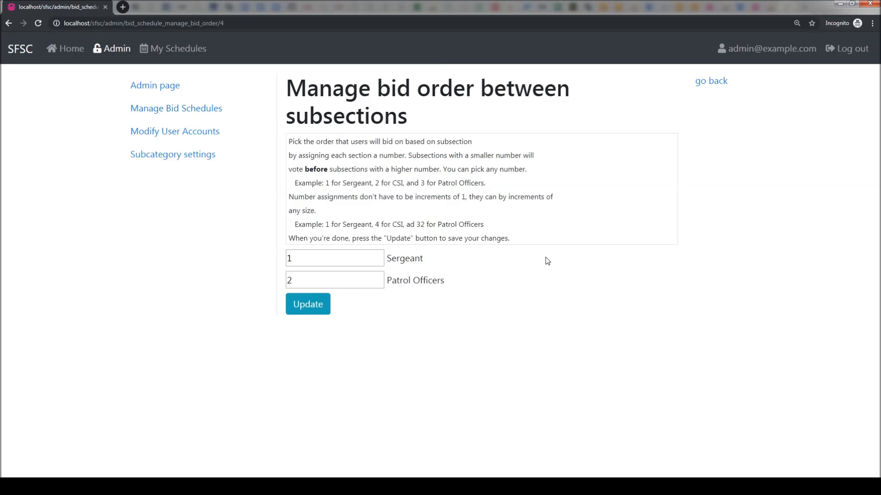
Save bid order 3 for Sergeant and 4 for Patrol Officers, then return to setup
{"action": "double_click", "coordinate": [298, 260]}
{"action": "type", "text": "3"}
{"action": "key", "text": "Tab"}
{"action": "type", "text": "4"}
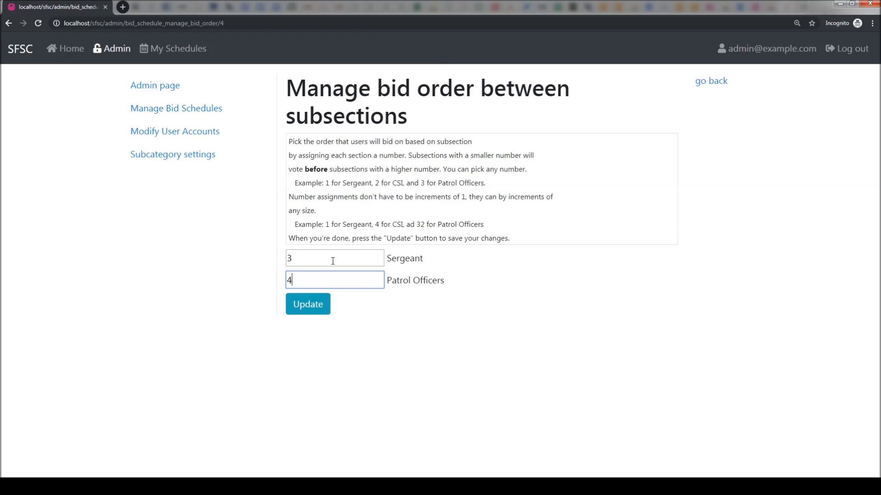
{"action": "left_click", "coordinate": [314, 308]}
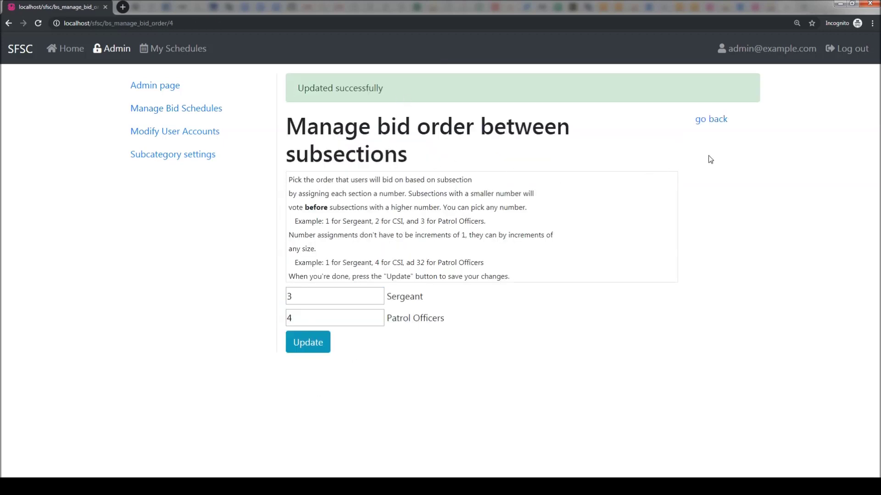
{"action": "left_click", "coordinate": [718, 123]}
{"action": "scroll", "coordinate": [647, 314], "scroll_direction": "down", "scroll_amount": 2}
Open Step 5 to view Fall 2019 bid slots with shifts A, B and C
{"action": "scroll", "coordinate": [647, 314], "scroll_direction": "down", "scroll_amount": 1}
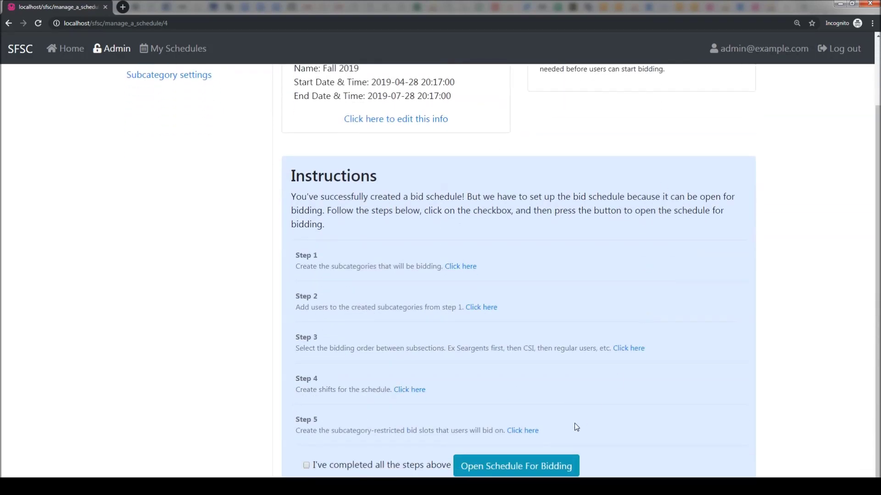
{"action": "left_click", "coordinate": [535, 435]}
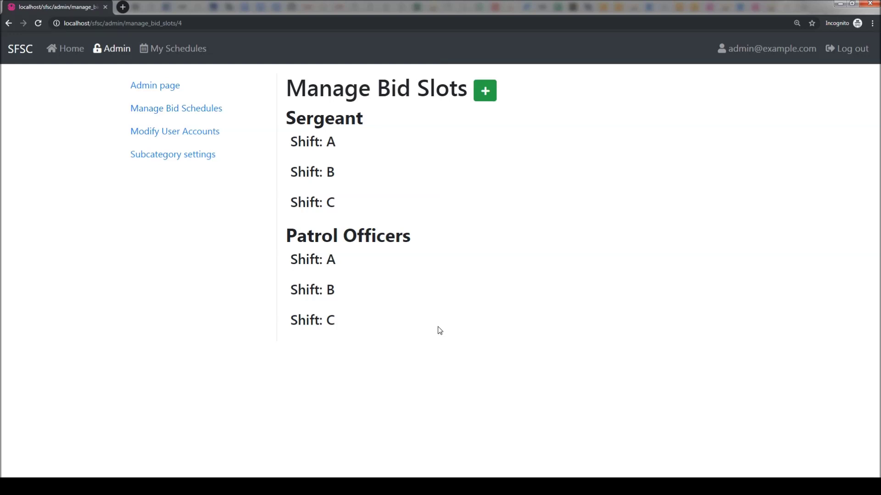
Start a new bid slot and set its start time to 8:00 AM
{"action": "left_click", "coordinate": [485, 92]}
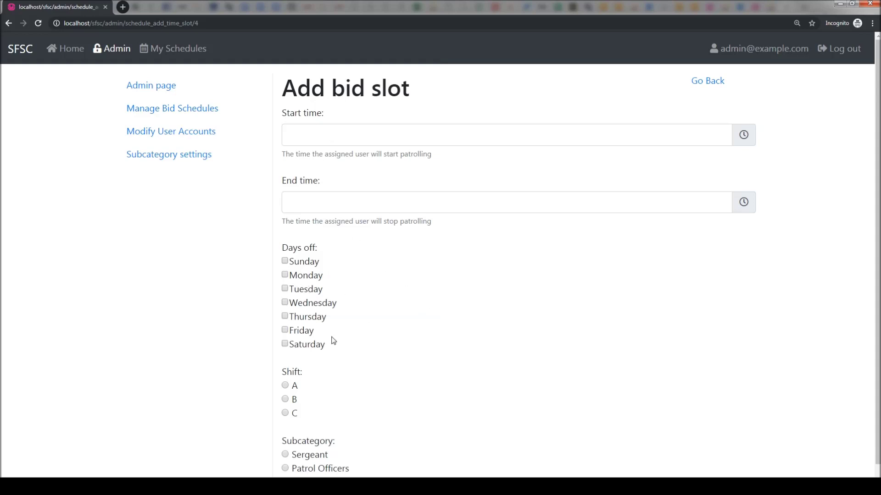
{"action": "scroll", "coordinate": [438, 305], "scroll_direction": "down", "scroll_amount": 1}
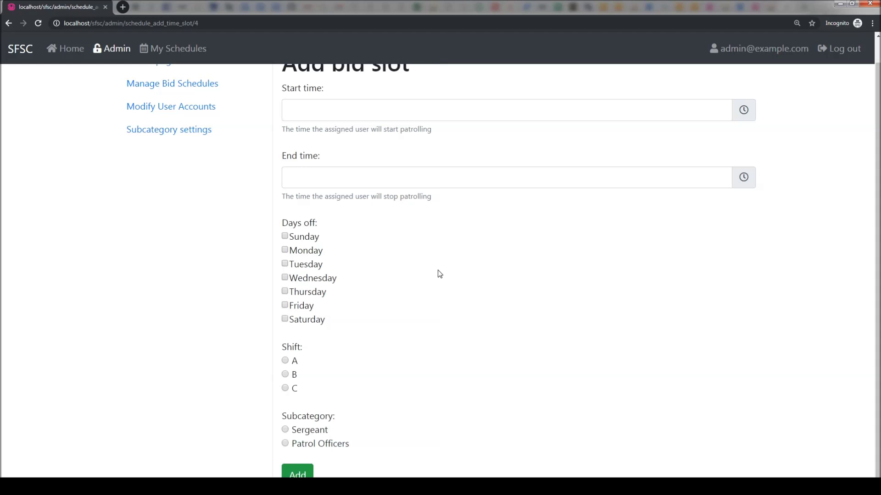
{"action": "scroll", "coordinate": [438, 271], "scroll_direction": "up", "scroll_amount": 1}
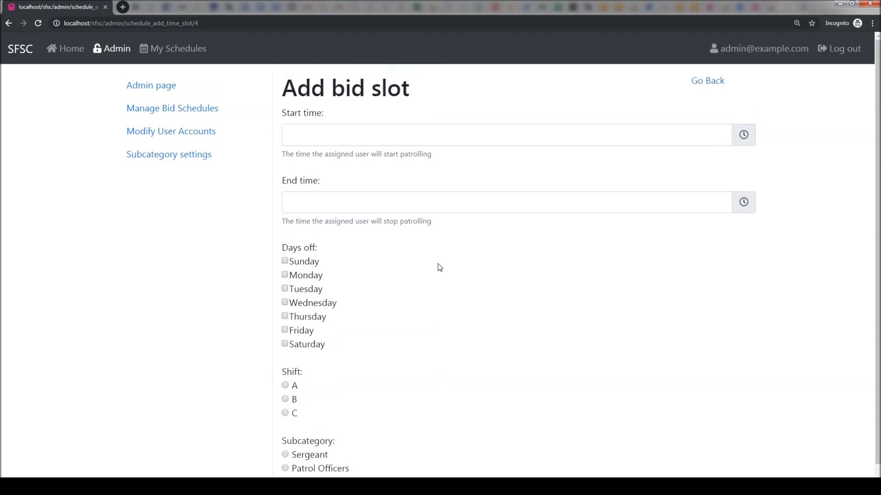
{"action": "left_click", "coordinate": [745, 140]}
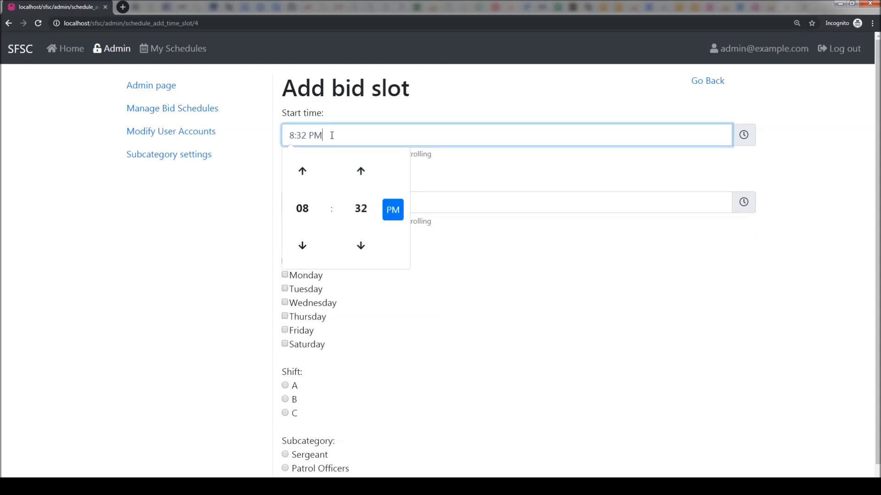
{"action": "left_click_drag", "start_coordinate": [328, 136], "coordinate": [225, 132]}
{"action": "type", "text": "8:00 AM"}
{"action": "left_click", "coordinate": [360, 247]}
{"action": "left_click", "coordinate": [360, 209]}
{"action": "left_click", "coordinate": [300, 167]}
{"action": "left_click", "coordinate": [393, 210]}
{"action": "left_click", "coordinate": [549, 188]}
Set the bid slot's end time to 11:00 AM
{"action": "key", "text": "shift+Tab"}
{"action": "key", "text": "Tab"}
{"action": "type", "text": "11"}
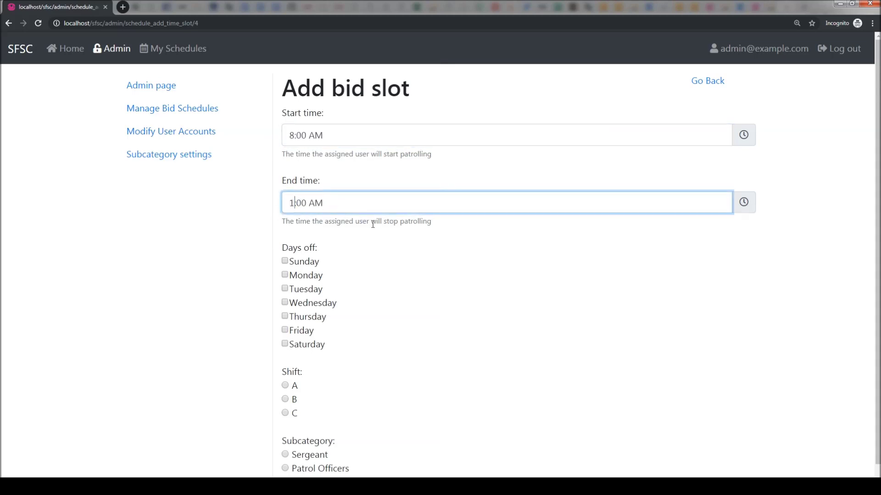
{"action": "left_click", "coordinate": [475, 303]}
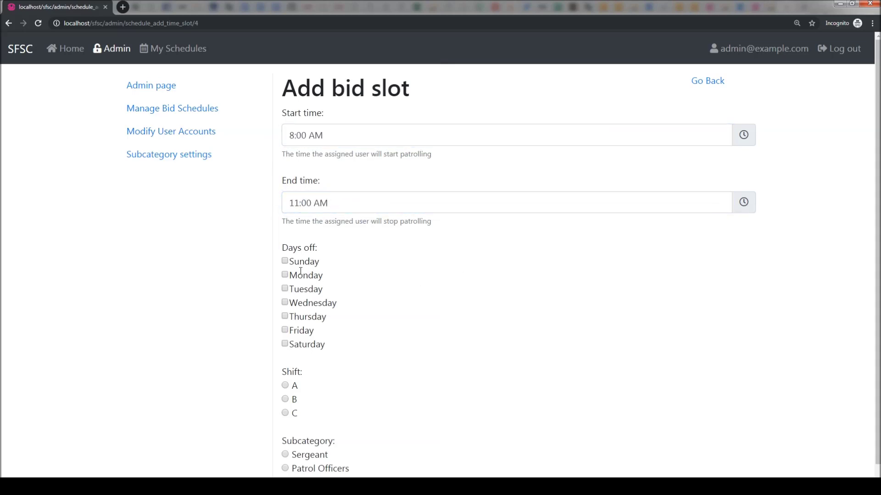
Mark Sunday and Monday off, assign Shift A and Sergeant, and save slot #73
{"action": "left_click", "coordinate": [285, 261]}
{"action": "left_click", "coordinate": [285, 275]}
{"action": "scroll", "coordinate": [365, 370], "scroll_direction": "down", "scroll_amount": 1}
{"action": "left_click", "coordinate": [285, 361]}
{"action": "left_click", "coordinate": [284, 430]}
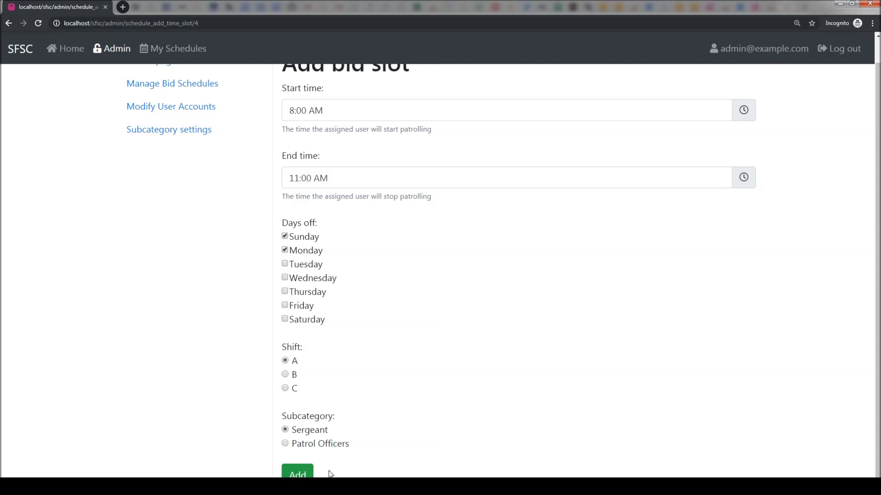
{"action": "left_click", "coordinate": [305, 475]}
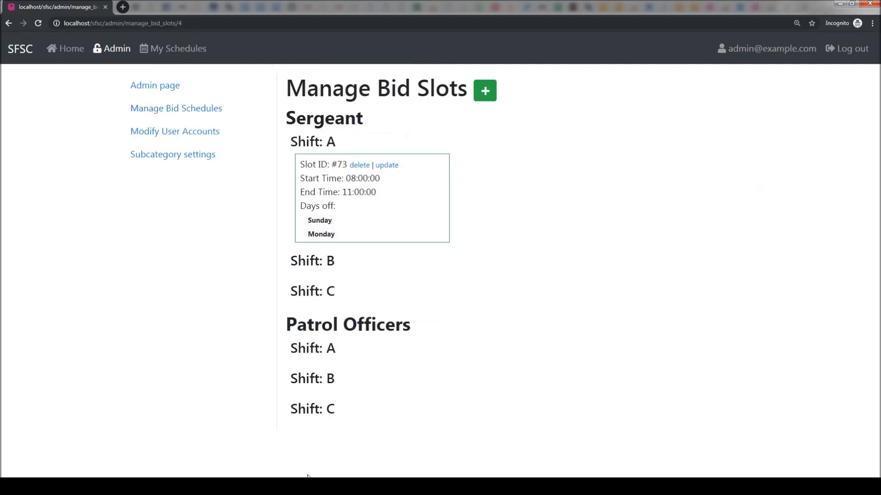
{"action": "left_click", "coordinate": [485, 92]}
Assign the new slot to Shift A and Sergeant and fill in its start time
{"action": "left_click", "coordinate": [285, 386]}
{"action": "left_click", "coordinate": [285, 454]}
{"action": "left_click", "coordinate": [308, 136]}
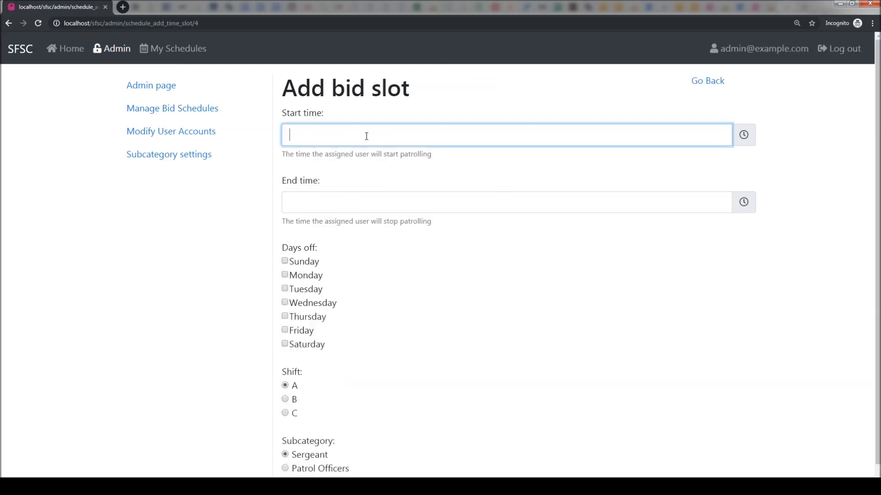
{"action": "left_click", "coordinate": [739, 139]}
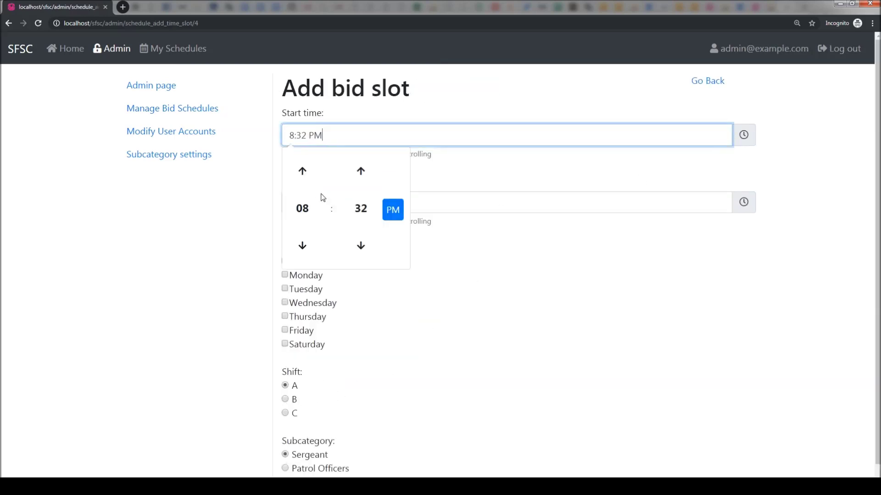
{"action": "left_click", "coordinate": [679, 189]}
Set the end hour to 10, mark Tuesday off, and save slot #74
{"action": "left_click", "coordinate": [626, 203]}
{"action": "left_click", "coordinate": [743, 206]}
{"action": "left_click", "coordinate": [303, 239]}
{"action": "left_click", "coordinate": [303, 239]}
{"action": "left_click", "coordinate": [711, 255]}
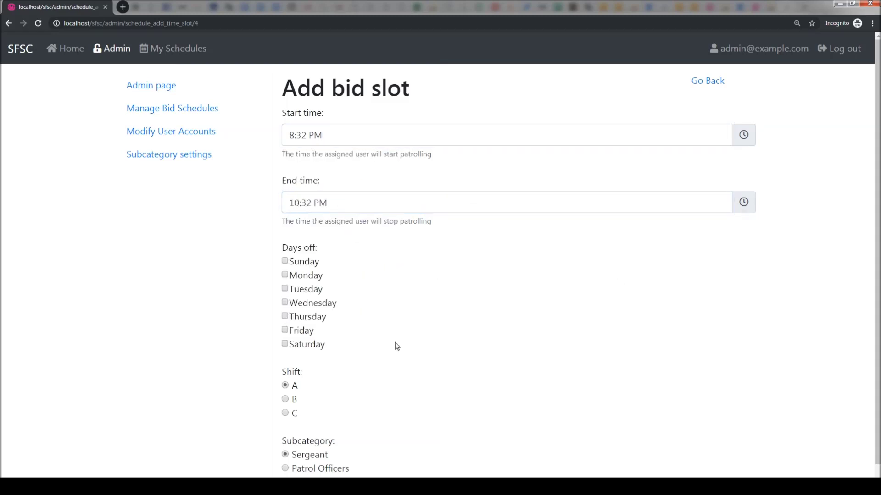
{"action": "left_click", "coordinate": [284, 290]}
{"action": "scroll", "coordinate": [370, 468], "scroll_direction": "down", "scroll_amount": 1}
{"action": "left_click", "coordinate": [296, 473]}
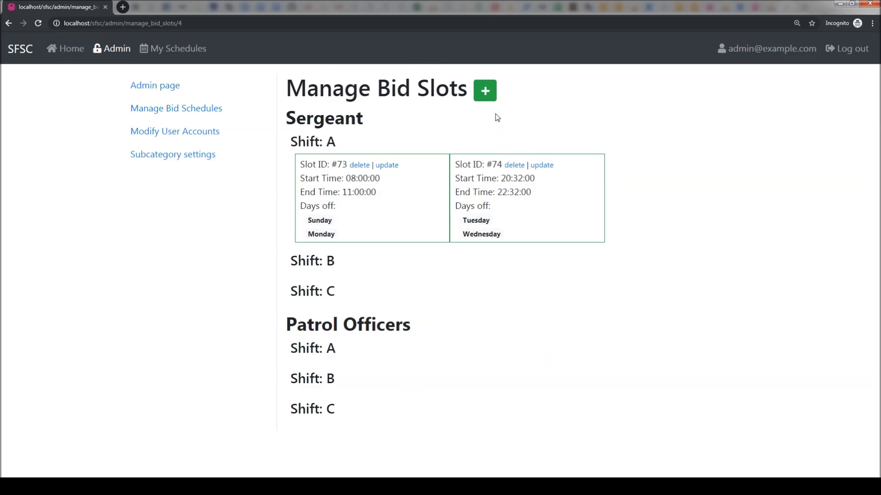
Start another slot for Patrol Officers Shift C with Friday and Saturday off
{"action": "left_click", "coordinate": [485, 90]}
{"action": "scroll", "coordinate": [413, 349], "scroll_direction": "down", "scroll_amount": 1}
{"action": "left_click", "coordinate": [285, 443]}
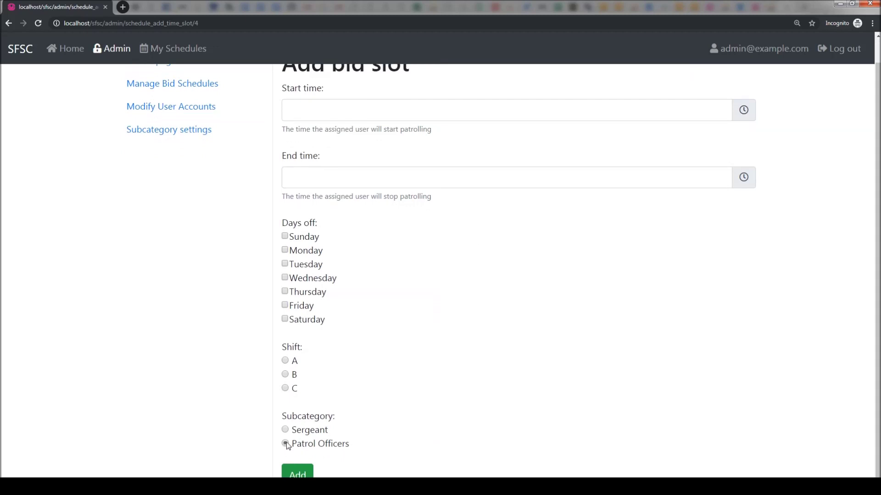
{"action": "left_click", "coordinate": [284, 389]}
{"action": "left_click", "coordinate": [285, 319]}
{"action": "left_click", "coordinate": [285, 306]}
Set its start hour one later and end time one minute later, then save
{"action": "left_click", "coordinate": [373, 112]}
{"action": "left_click", "coordinate": [745, 112]}
{"action": "left_click", "coordinate": [303, 147]}
{"action": "left_click", "coordinate": [621, 183]}
{"action": "left_click", "coordinate": [748, 179]}
{"action": "left_click", "coordinate": [361, 213]}
{"action": "left_click", "coordinate": [298, 473]}
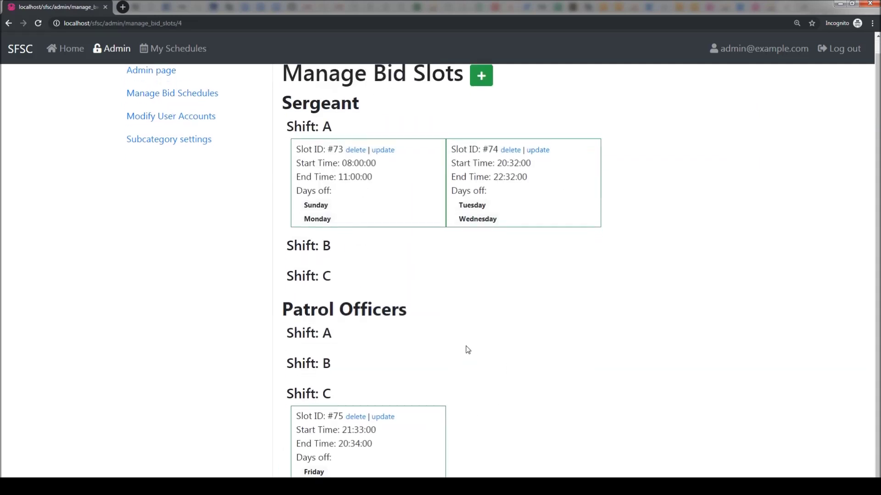
Add a fourth slot with start hour 11 and end hour 10
{"action": "left_click", "coordinate": [481, 90]}
{"action": "left_click", "coordinate": [744, 135]}
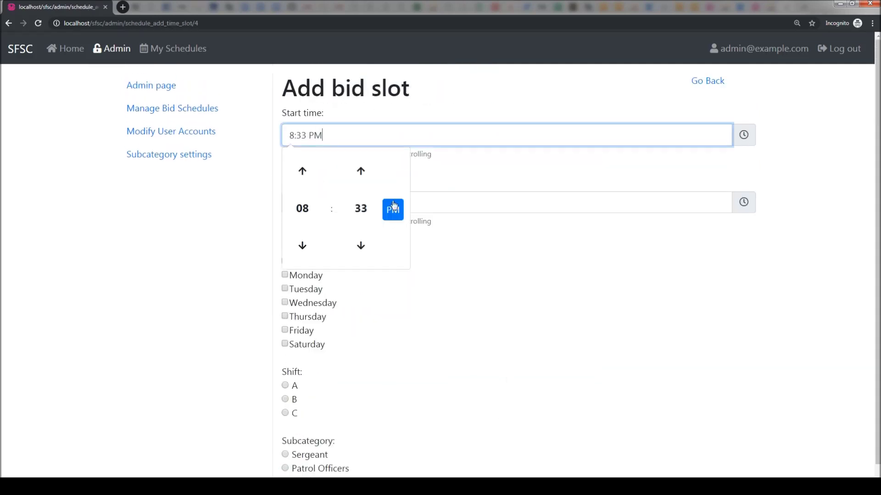
{"action": "triple_click", "coordinate": [303, 171]}
{"action": "left_click", "coordinate": [454, 269]}
{"action": "left_click", "coordinate": [379, 203]}
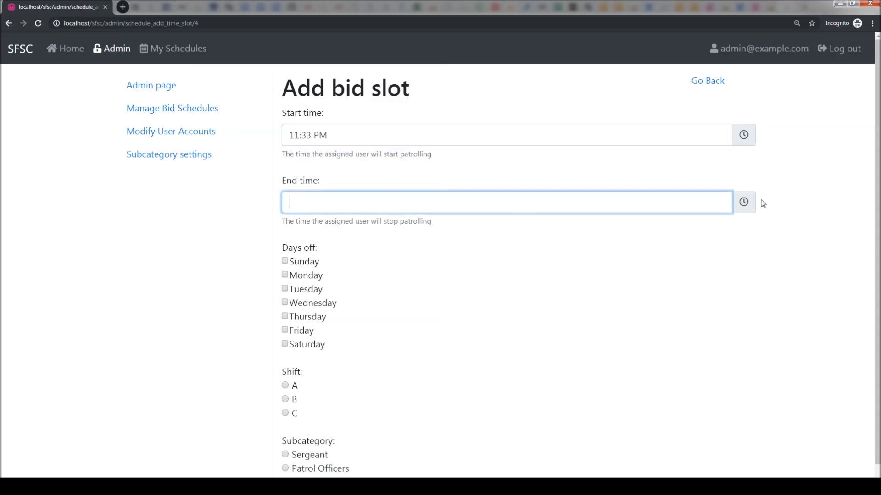
{"action": "left_click", "coordinate": [744, 203]}
{"action": "left_click", "coordinate": [301, 238]}
{"action": "left_click", "coordinate": [301, 238]}
{"action": "left_click", "coordinate": [540, 294]}
Mark Tuesday and Wednesday off, assign Shift B and Patrol Officers, and save
{"action": "left_click", "coordinate": [285, 289]}
{"action": "left_click", "coordinate": [285, 303]}
{"action": "left_click", "coordinate": [285, 399]}
{"action": "left_click", "coordinate": [285, 469]}
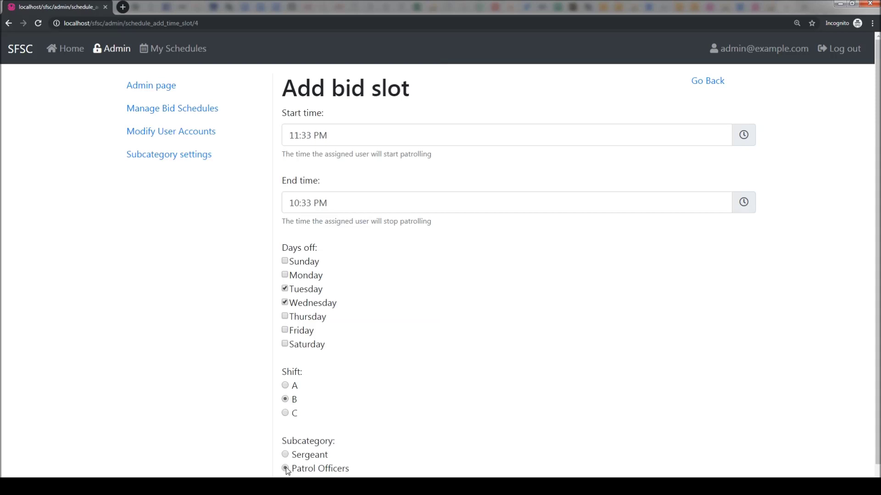
{"action": "scroll", "coordinate": [286, 471], "scroll_direction": "down", "scroll_amount": 1}
{"action": "left_click", "coordinate": [293, 472]}
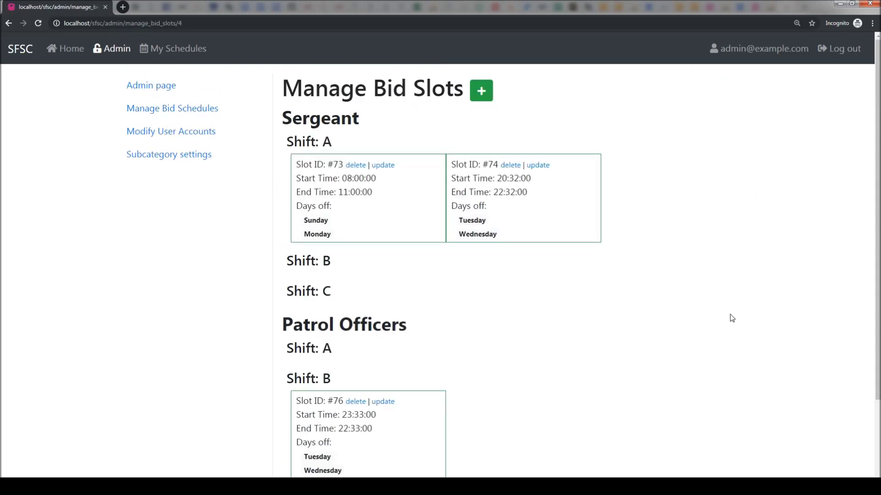
Return to the Manage Bid Schedules list
{"action": "scroll", "coordinate": [729, 321], "scroll_direction": "down", "scroll_amount": 3}
{"action": "scroll", "coordinate": [715, 348], "scroll_direction": "up", "scroll_amount": 3}
{"action": "left_click", "coordinate": [216, 114]}
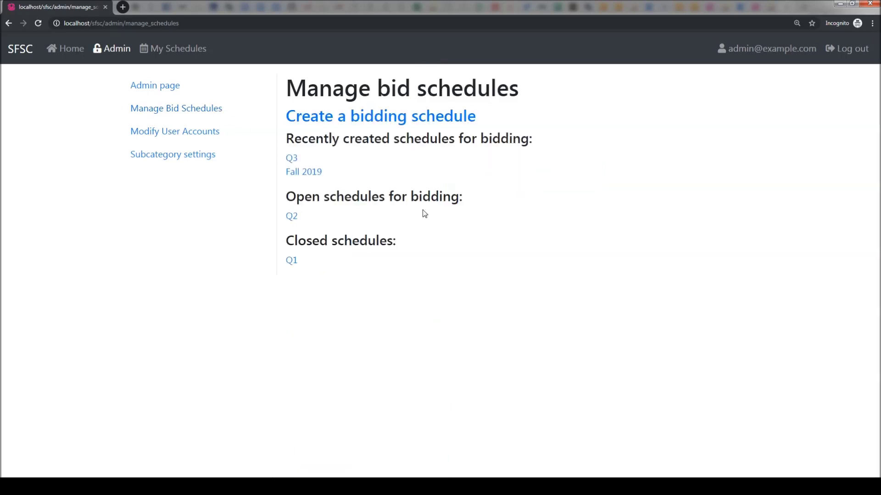
Open Fall 2019, confirm all setup steps are completed, and open it for bidding
{"action": "left_click", "coordinate": [316, 178]}
{"action": "scroll", "coordinate": [636, 306], "scroll_direction": "down", "scroll_amount": 2}
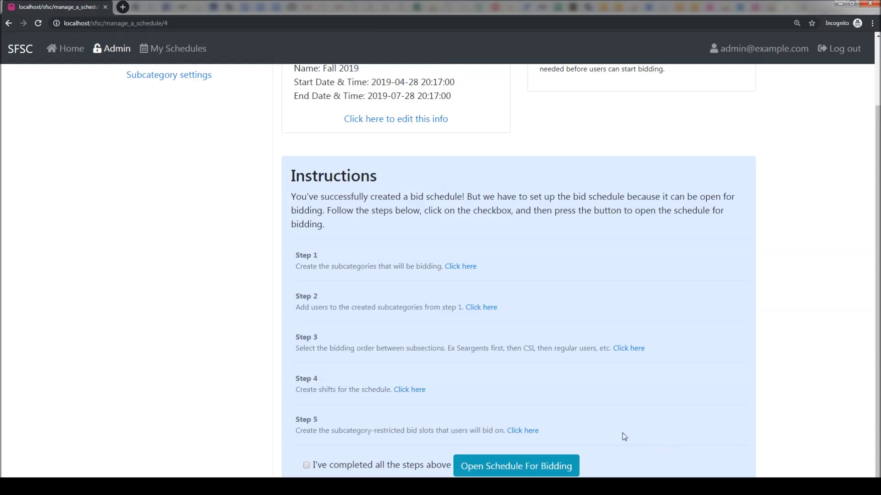
{"action": "left_click", "coordinate": [306, 466]}
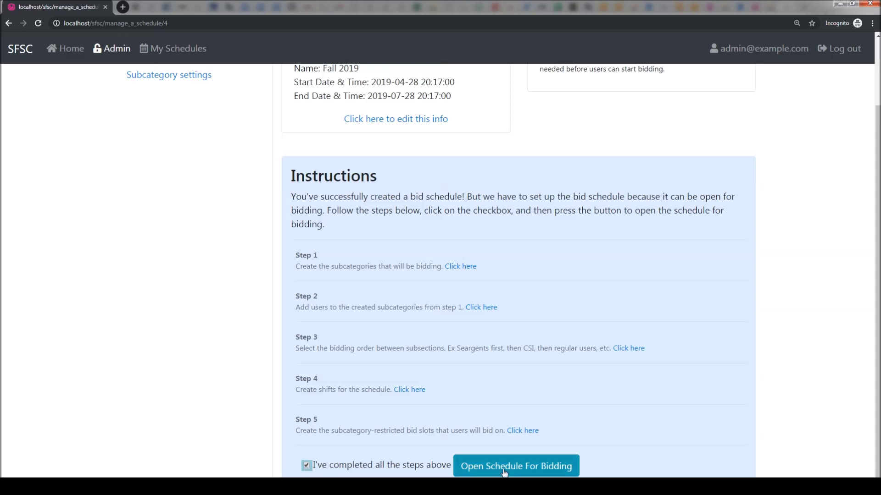
{"action": "left_click", "coordinate": [535, 471]}
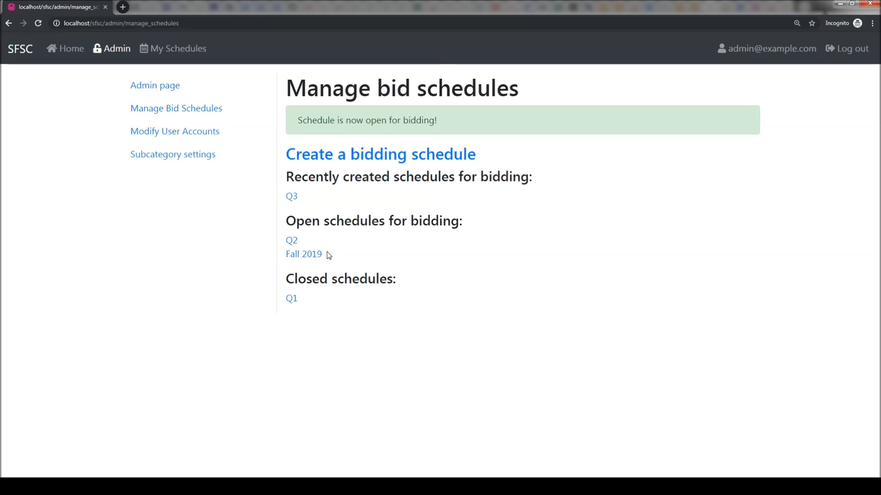
Review Fall 2019's bidding progress counts and users' table, then go back and return home
{"action": "left_click", "coordinate": [309, 260]}
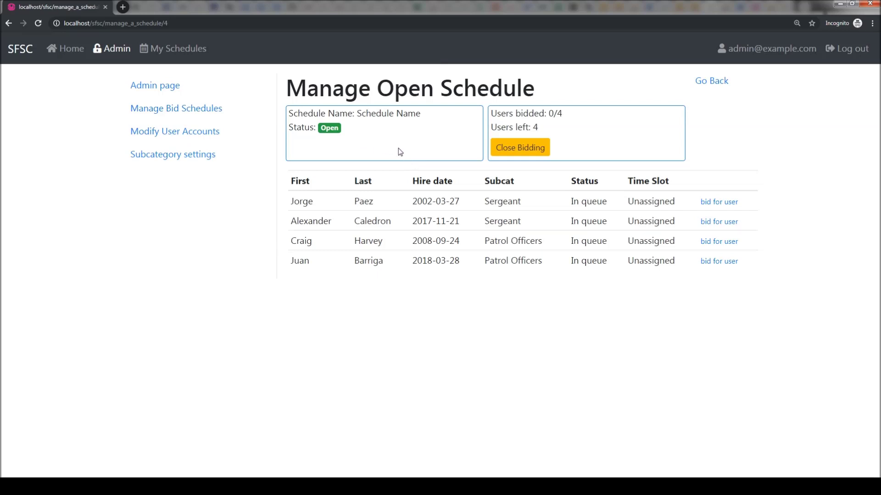
{"action": "left_click_drag", "start_coordinate": [558, 132], "coordinate": [496, 113]}
{"action": "left_click", "coordinate": [573, 126]}
{"action": "left_click_drag", "start_coordinate": [435, 115], "coordinate": [357, 115]}
{"action": "left_click", "coordinate": [357, 115]}
{"action": "left_click_drag", "start_coordinate": [427, 115], "coordinate": [365, 116]}
{"action": "left_click", "coordinate": [382, 129]}
{"action": "left_click_drag", "start_coordinate": [385, 202], "coordinate": [289, 178]}
{"action": "left_click", "coordinate": [590, 202]}
{"action": "key", "text": "alt+Left"}
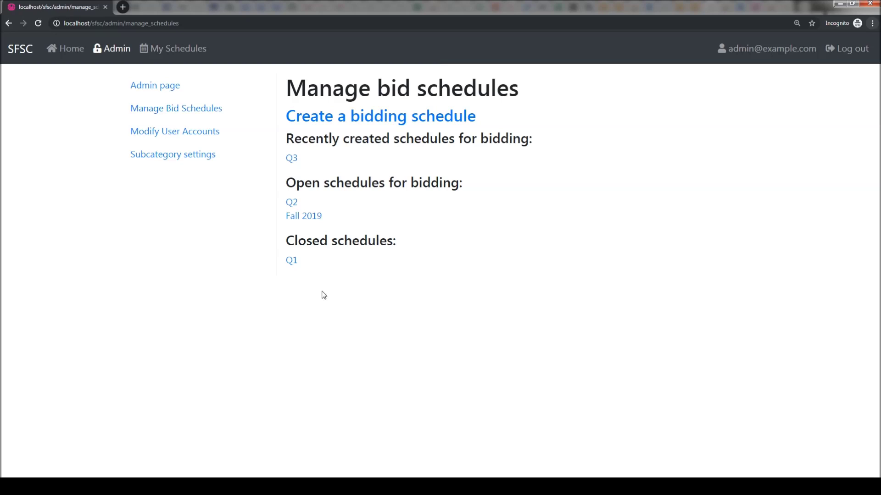
{"action": "left_click", "coordinate": [16, 55]}
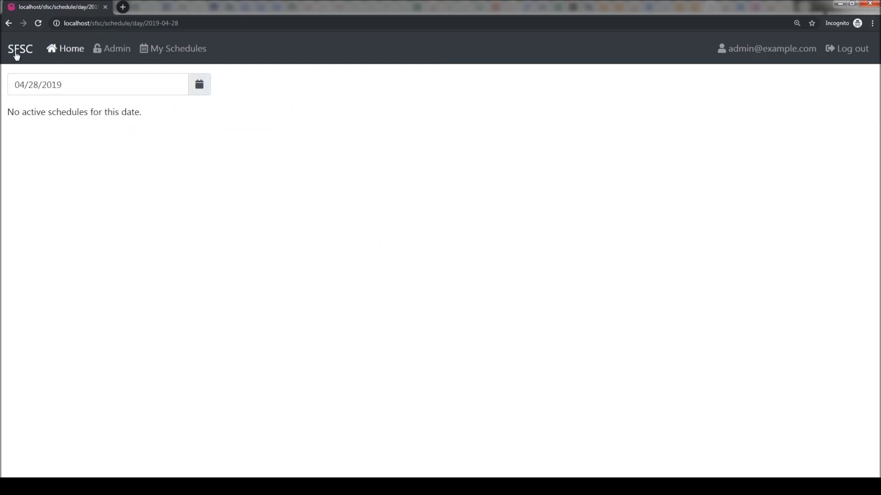
{"action": "left_click", "coordinate": [207, 94]}
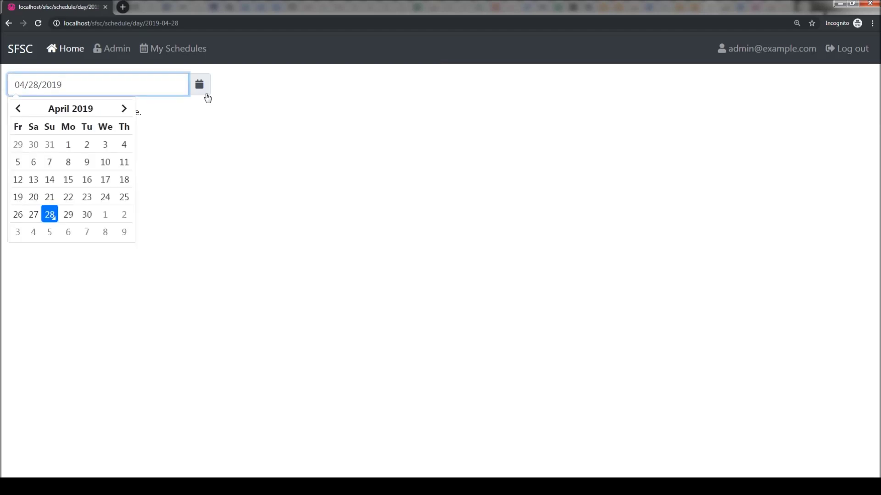
{"action": "left_click", "coordinate": [123, 109]}
{"action": "left_click", "coordinate": [123, 108]}
{"action": "left_click", "coordinate": [124, 109]}
{"action": "left_click", "coordinate": [124, 108]}
{"action": "left_click", "coordinate": [188, 178]}
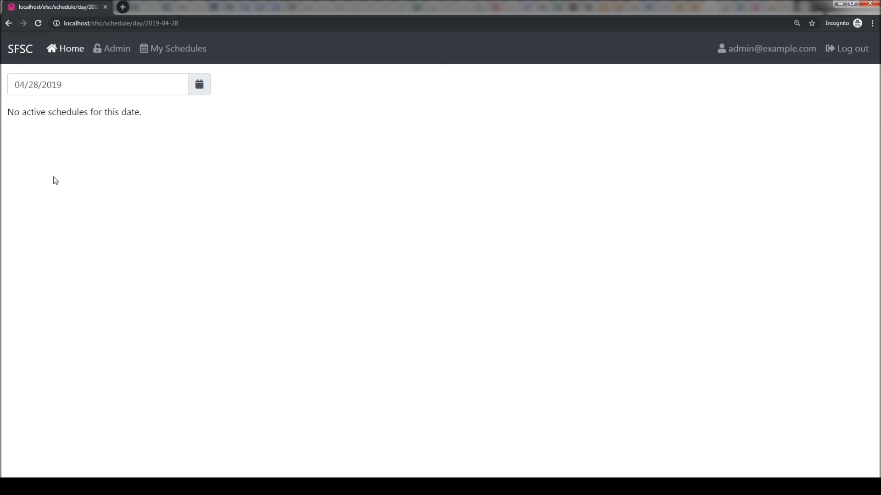
{"action": "key", "text": "super"}
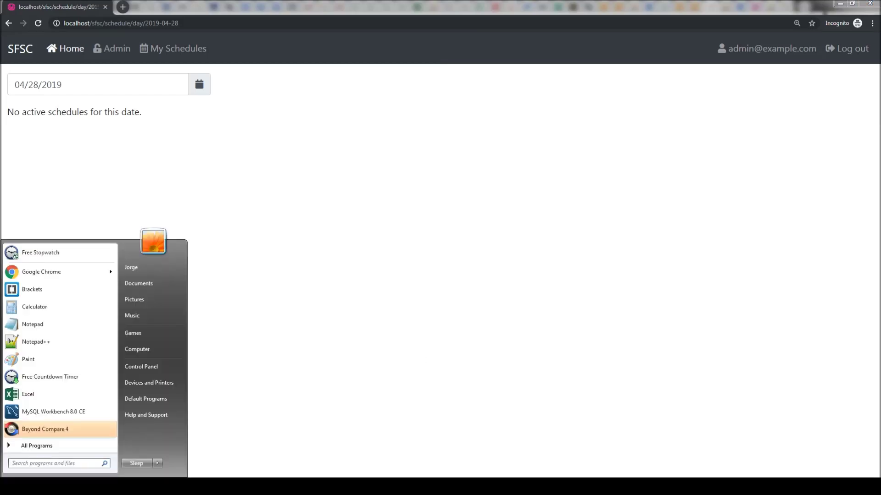
Browse the shift line-up images in Photo Viewer with the arrow keys, then close it
{"action": "left_click", "coordinate": [455, 486]}
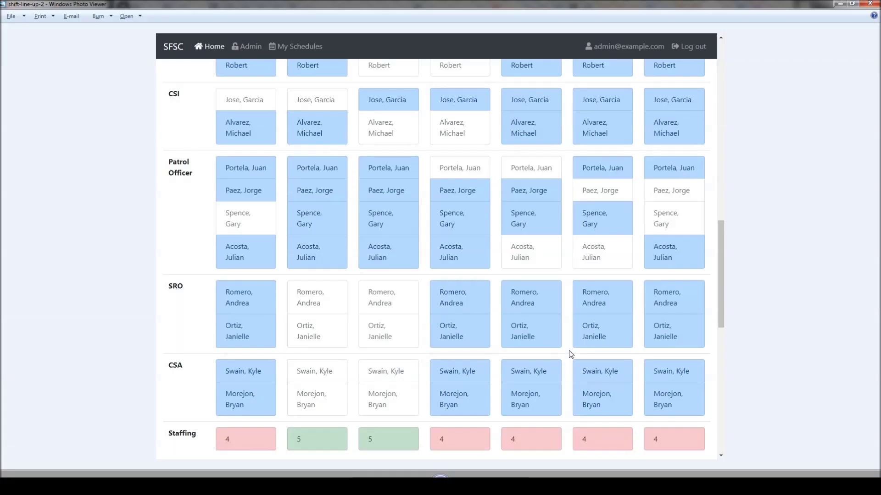
{"action": "key", "text": "Left"}
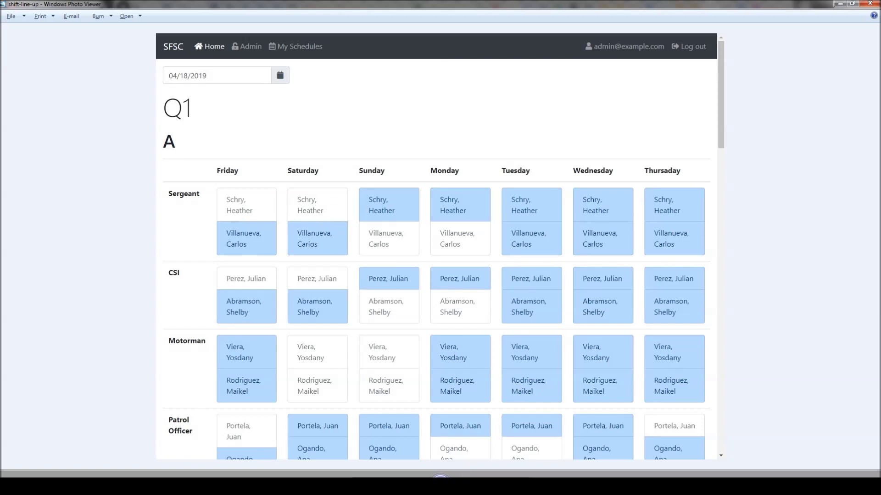
{"action": "key", "text": "Right"}
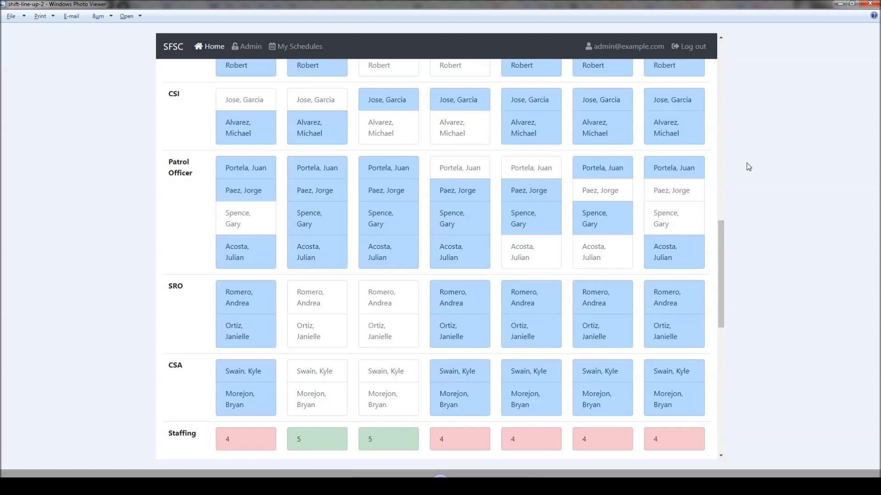
{"action": "left_click", "coordinate": [868, 4]}
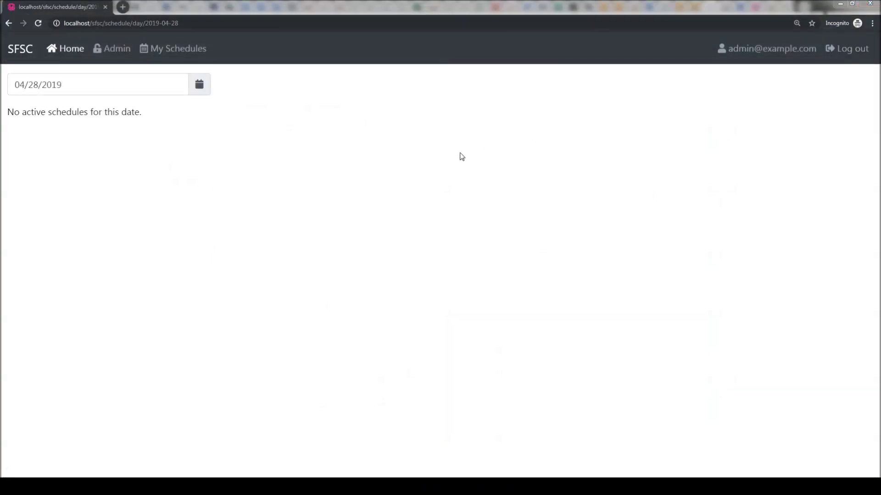